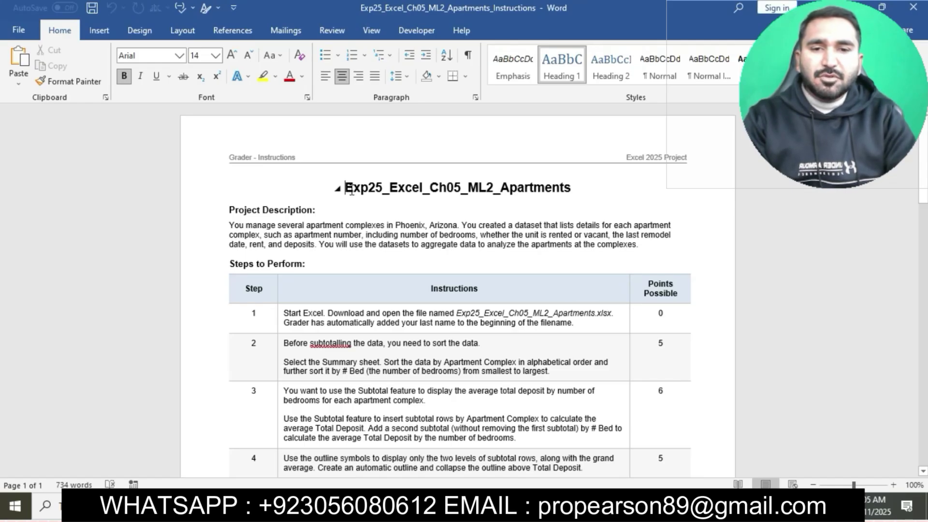
# Highlight the Exp25_Excel_Ch05_ML2_Apartments title in yellow and set its font size to 22
pyautogui.moveTo(346, 188); pyautogui.dragTo(578, 188)
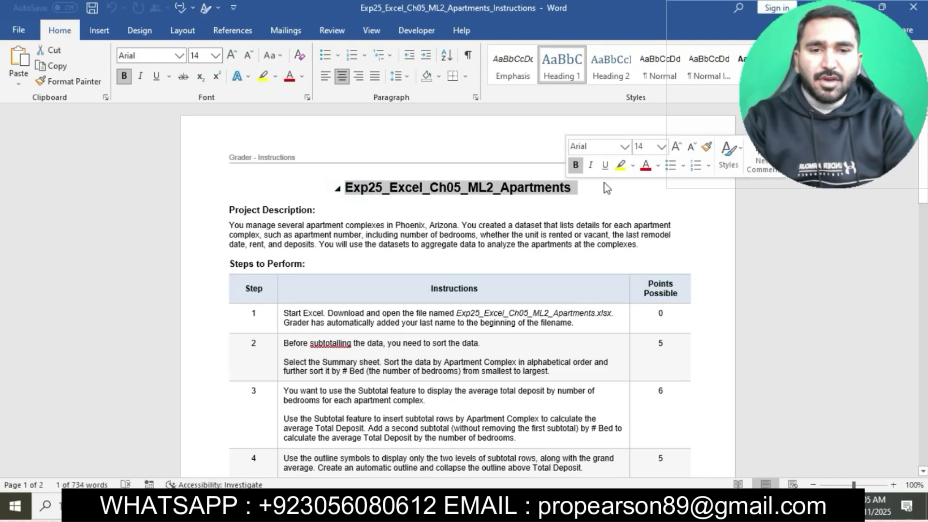
pyautogui.click(263, 77)
pyautogui.click(215, 55)
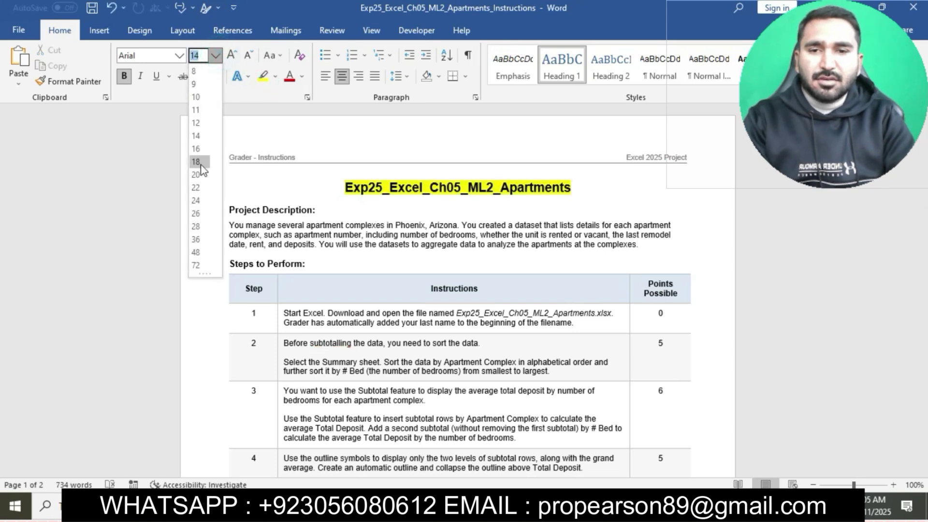
pyautogui.click(347, 189)
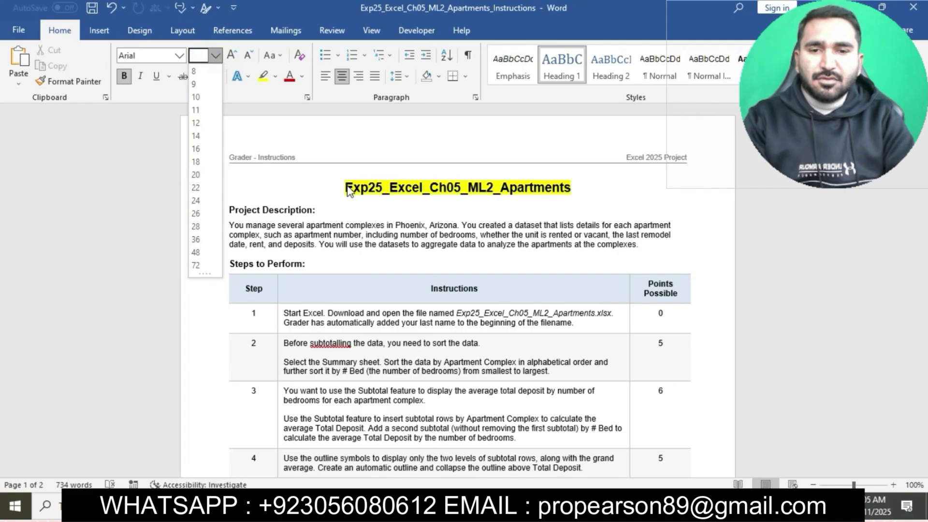
pyautogui.moveTo(346, 188); pyautogui.dragTo(574, 188)
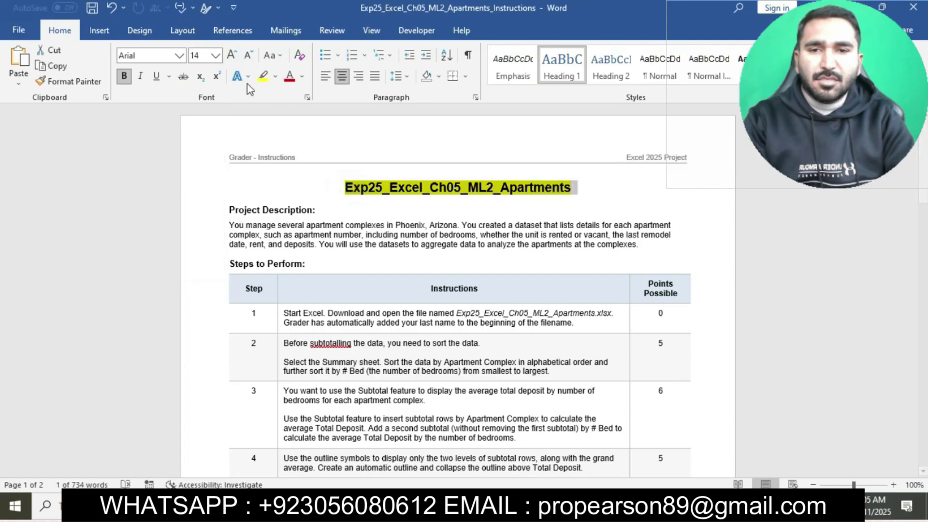
pyautogui.click(216, 55)
pyautogui.press('Escape')
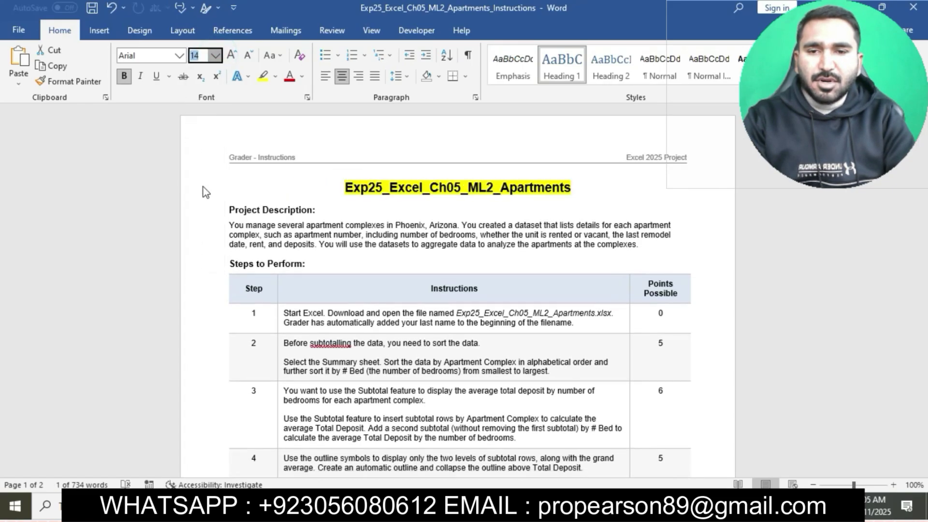
pyautogui.write('22')
pyautogui.click(360, 180)
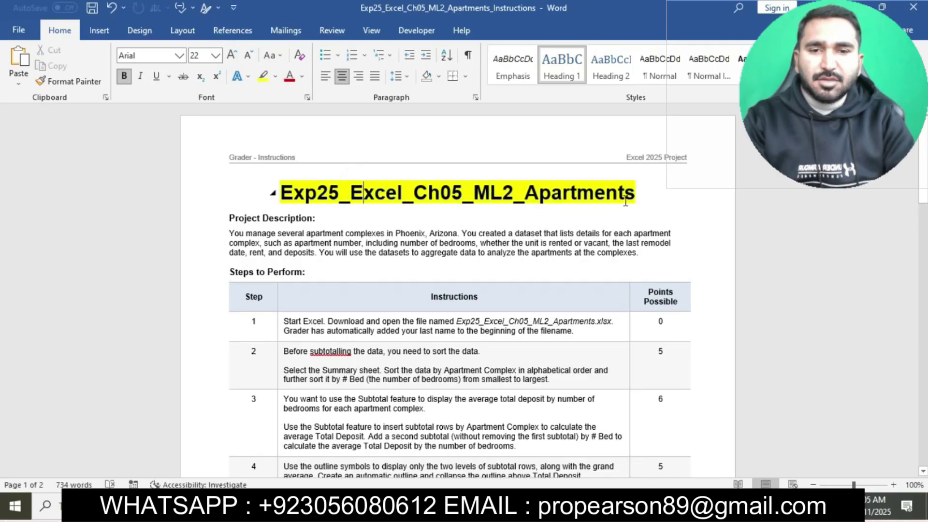
# Set the font size of all the step rows in the instructions table to 12
pyautogui.moveTo(277, 326); pyautogui.dragTo(277, 500)
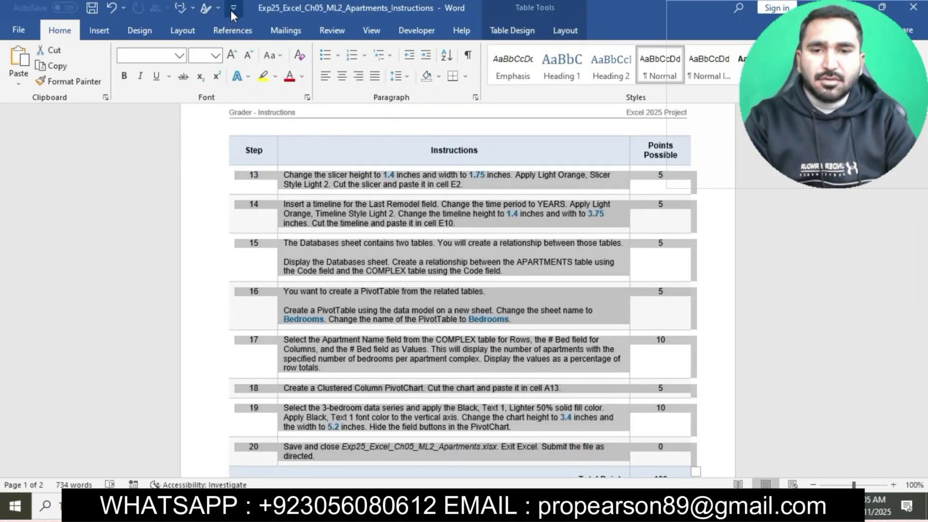
pyautogui.click(215, 56)
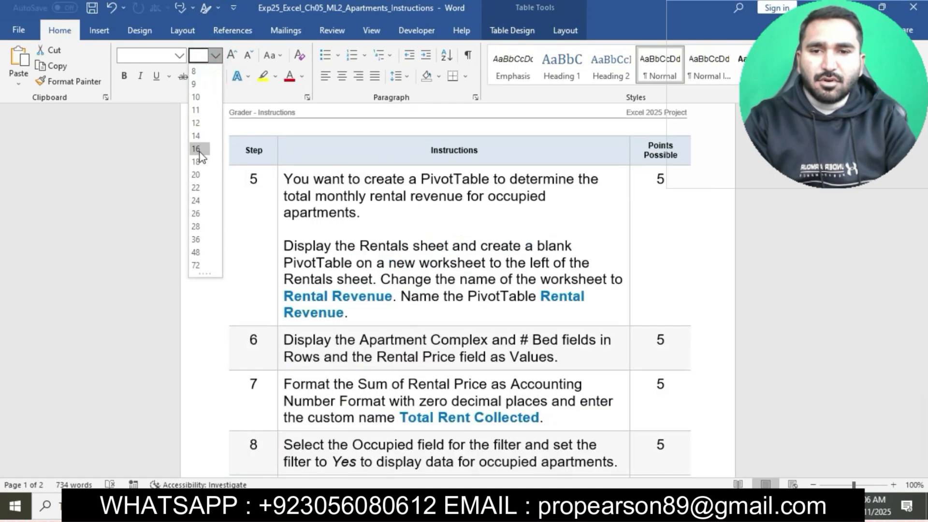
pyautogui.click(199, 126)
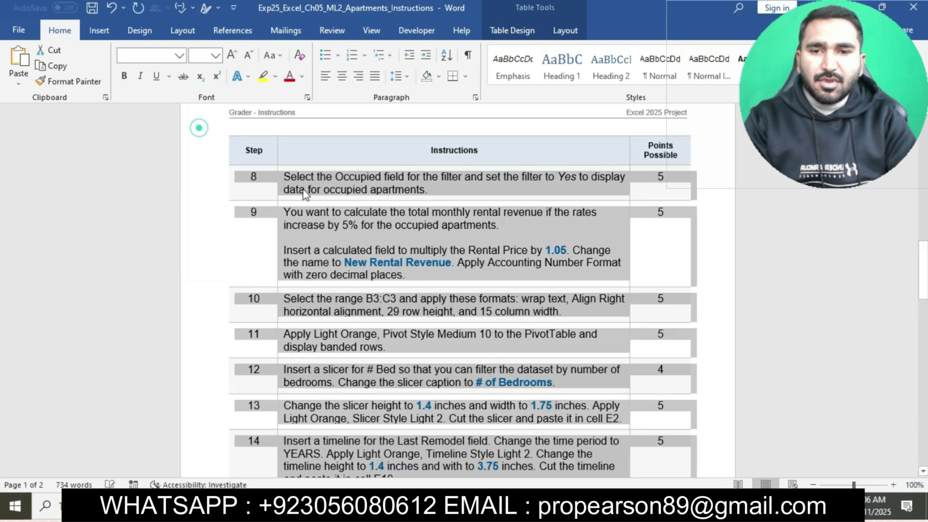
pyautogui.click(358, 231)
# Highlight the step 1 instruction about downloading and opening the workbook in yellow
pyautogui.scroll(4, 358, 231)
pyautogui.scroll(12, 358, 231)
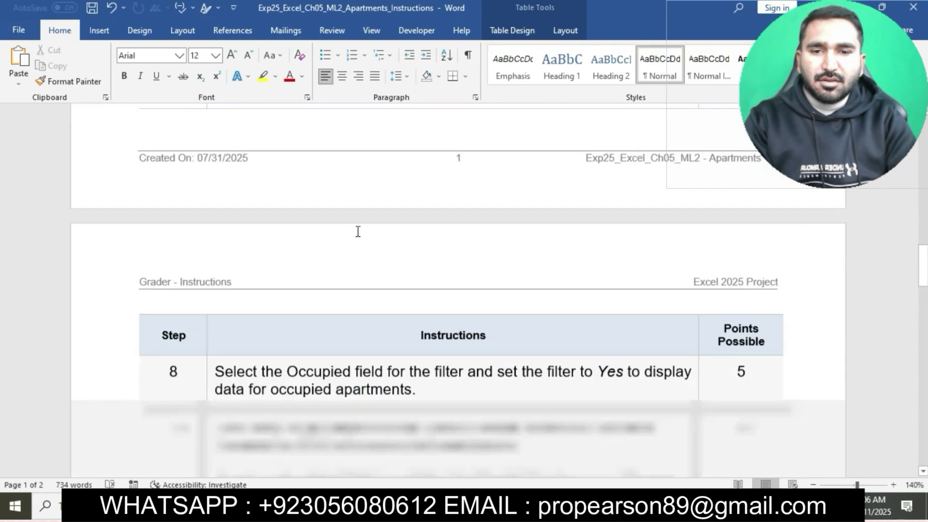
pyautogui.scroll(-4, 358, 232)
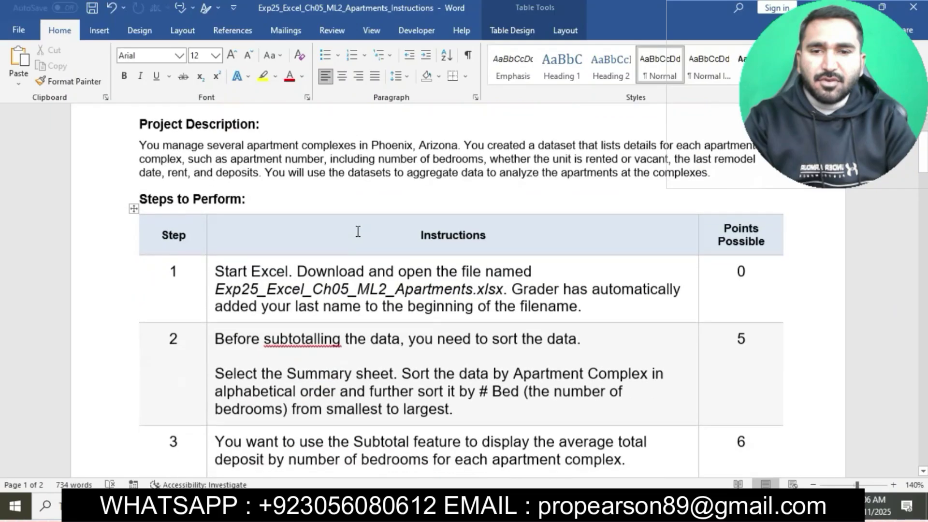
pyautogui.click(208, 269)
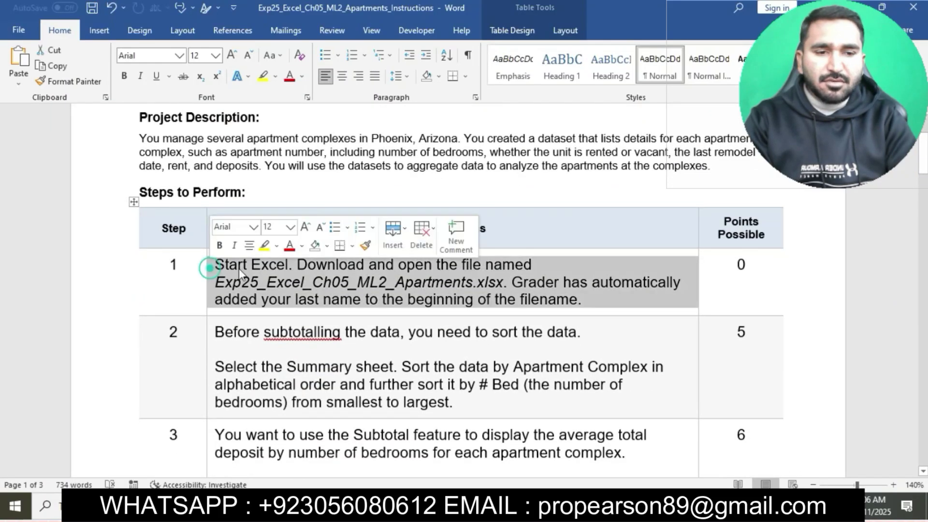
pyautogui.click(265, 246)
pyautogui.click(286, 265)
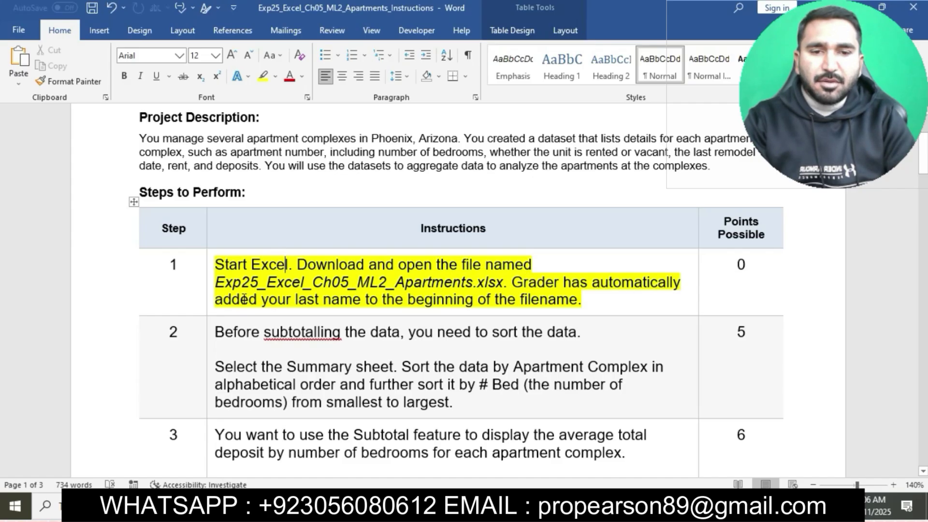
# Open the Exp25_Excel_Ch05_ML2_Apartments workbook from its project folder in Excel and enable editing
pyautogui.click(334, 506)
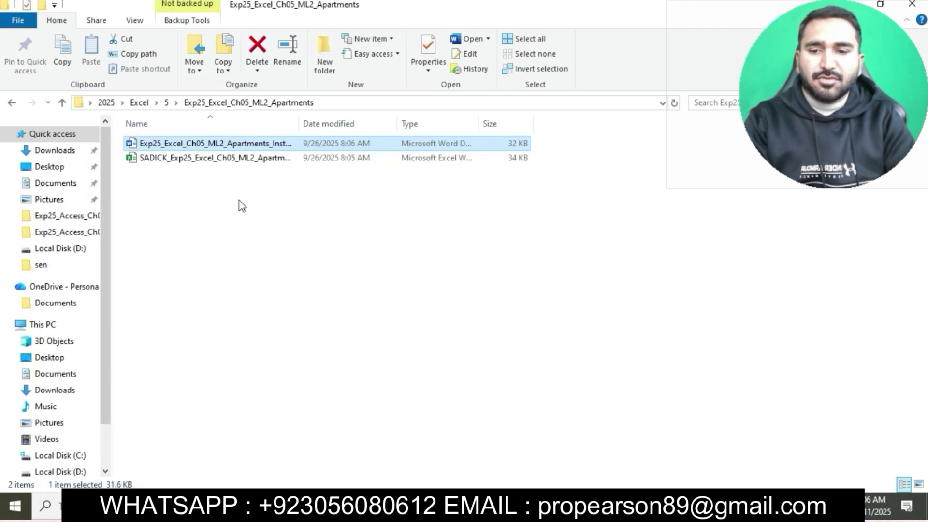
pyautogui.doubleClick(233, 160)
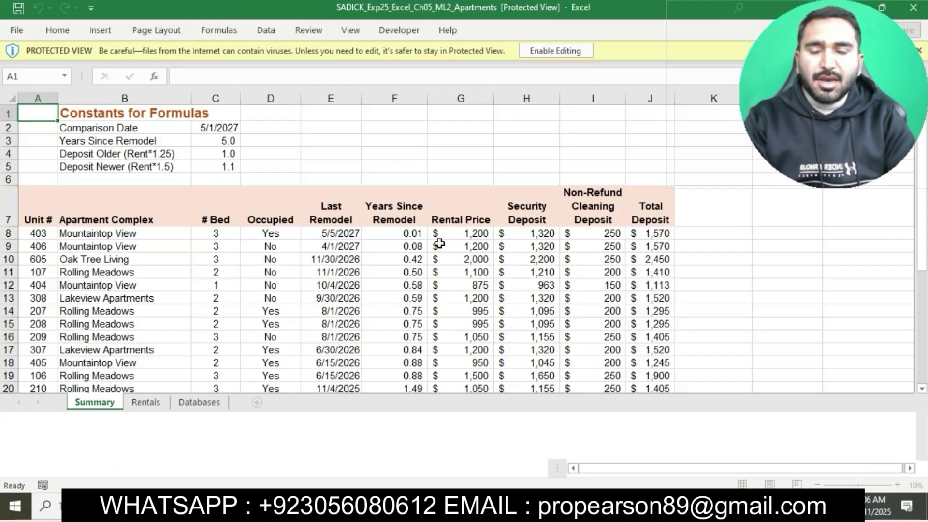
pyautogui.click(548, 47)
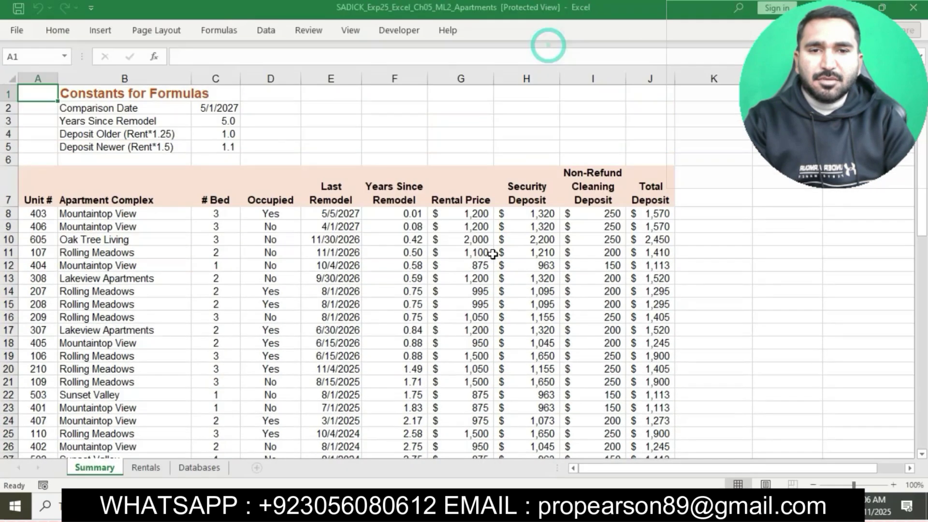
# Switch back to the Word instructions and highlight the step 2 instruction about sorting the data in yellow
pyautogui.click(452, 506)
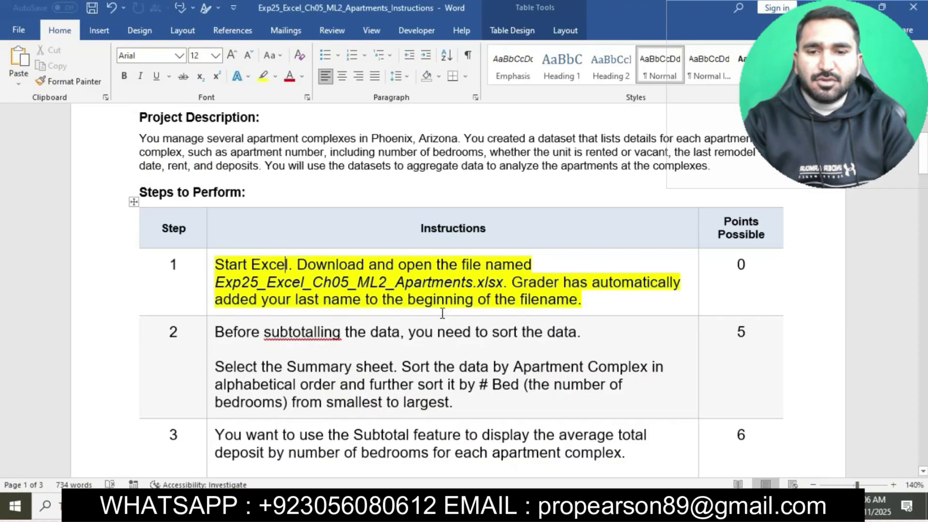
pyautogui.scroll(-3, 442, 311)
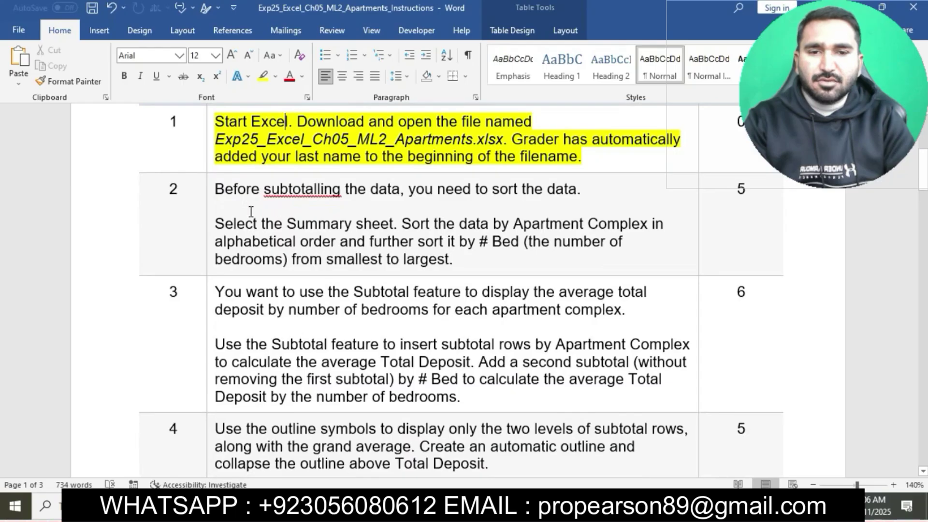
pyautogui.click(211, 191)
pyautogui.click(266, 169)
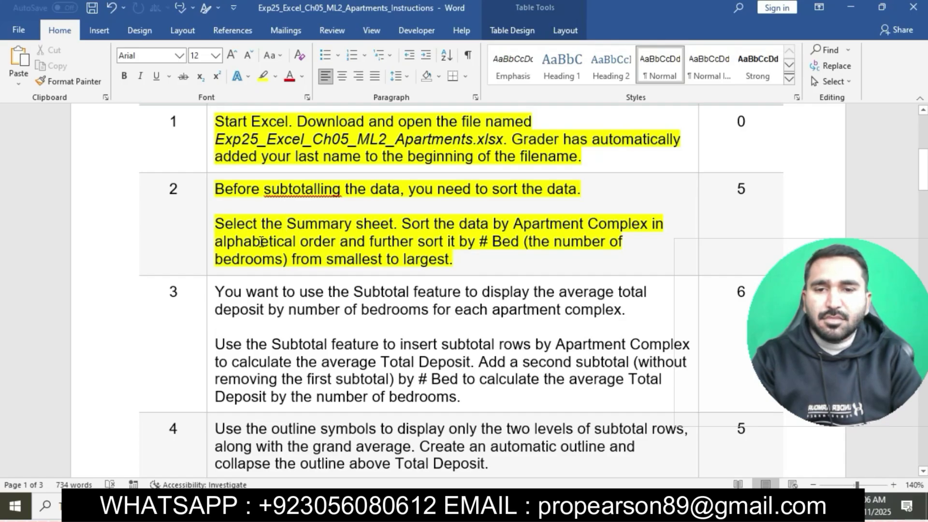
# Following step 2, start a custom sort of the Summary sheet's data in Excel, sorting by Apartment Complex from A to Z
pyautogui.moveTo(215, 225); pyautogui.dragTo(392, 227)
pyautogui.hotkey('alt', 'Tab')
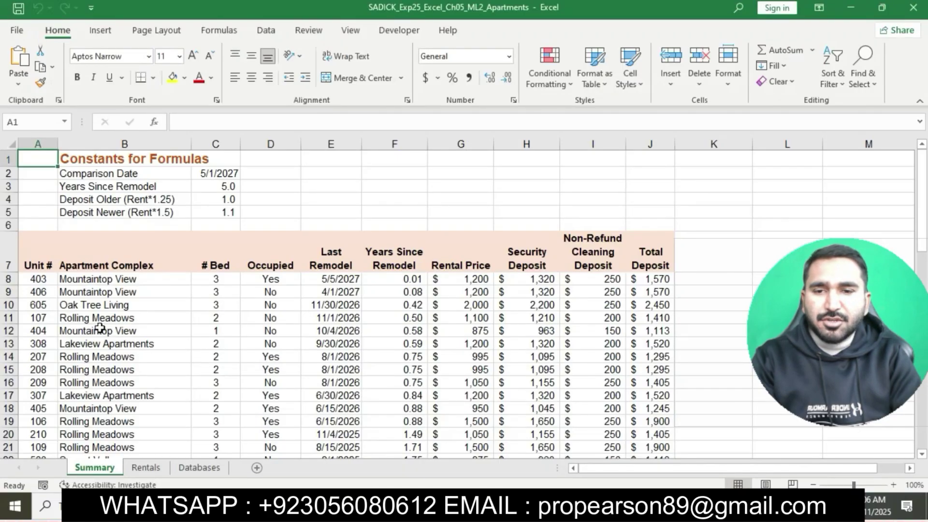
pyautogui.hotkey('alt', 'Tab')
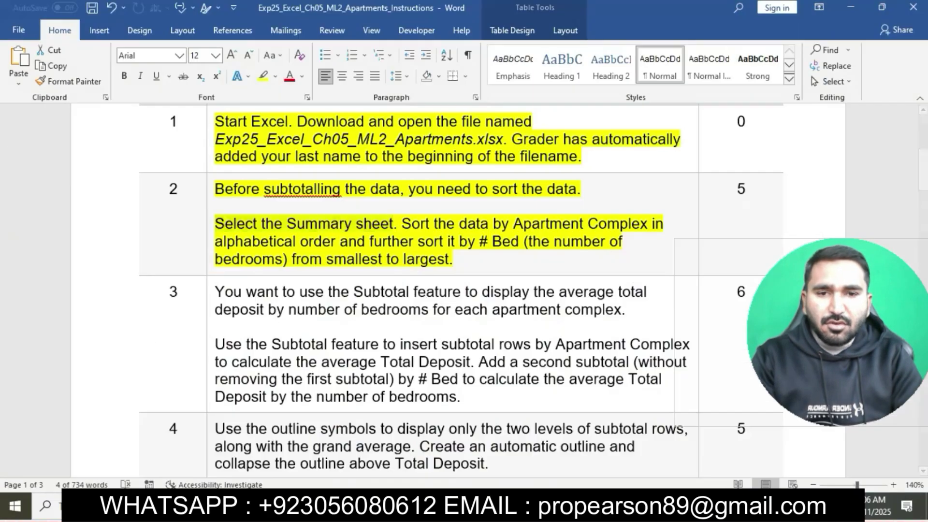
pyautogui.moveTo(407, 224); pyautogui.dragTo(646, 225)
pyautogui.moveTo(556, 227); pyautogui.dragTo(335, 242)
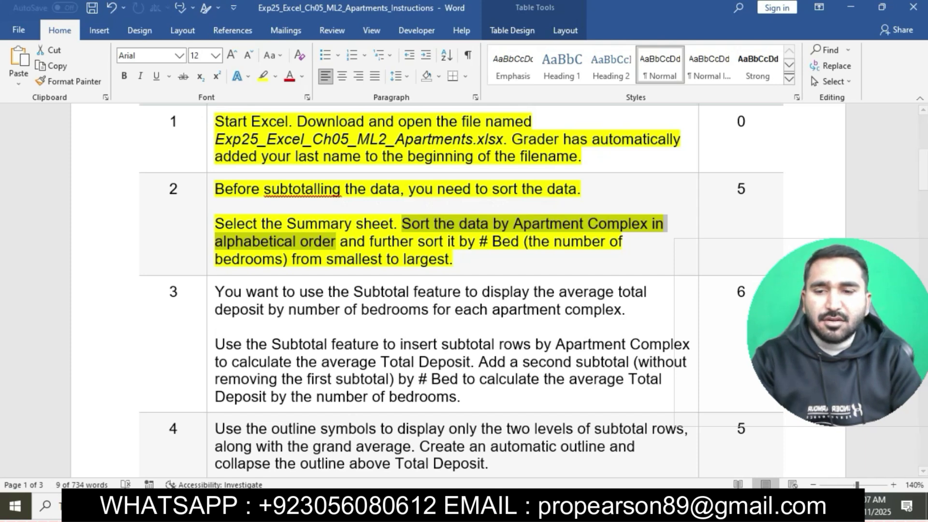
pyautogui.click(478, 506)
pyautogui.click(128, 244)
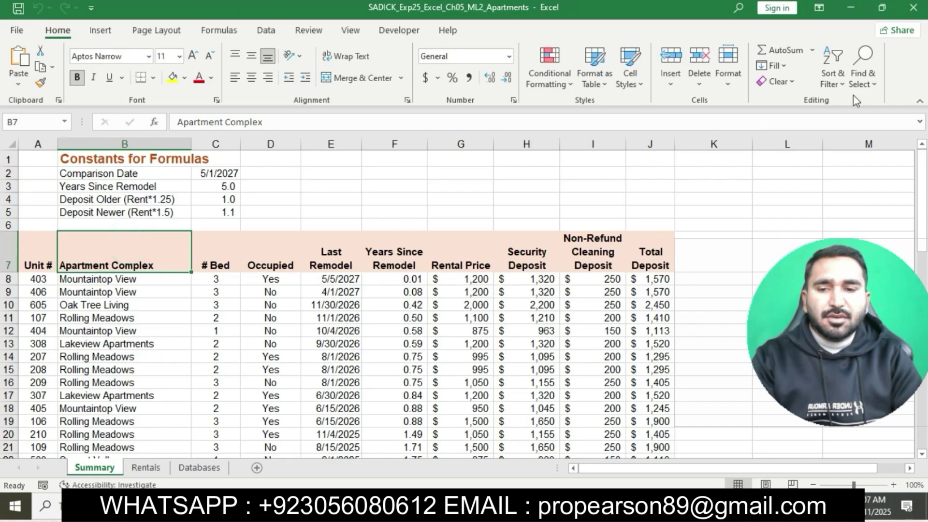
pyautogui.click(835, 79)
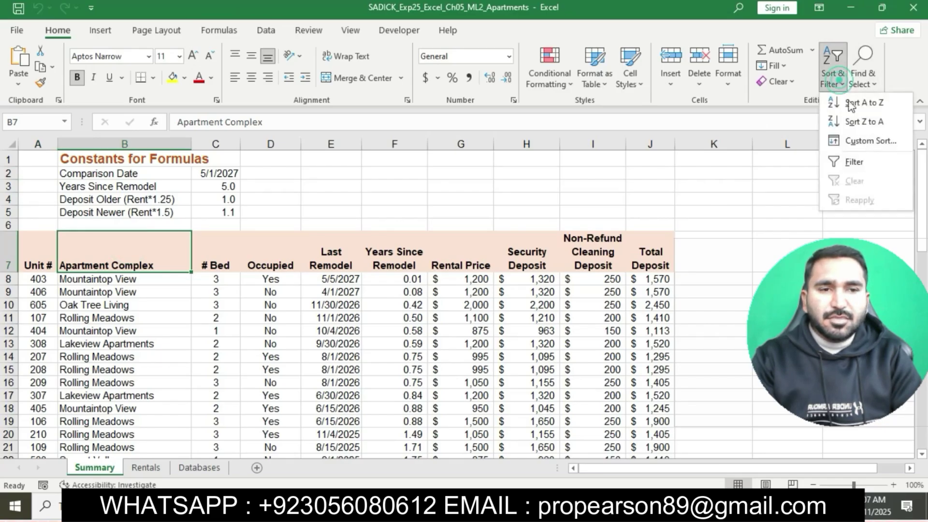
pyautogui.click(872, 144)
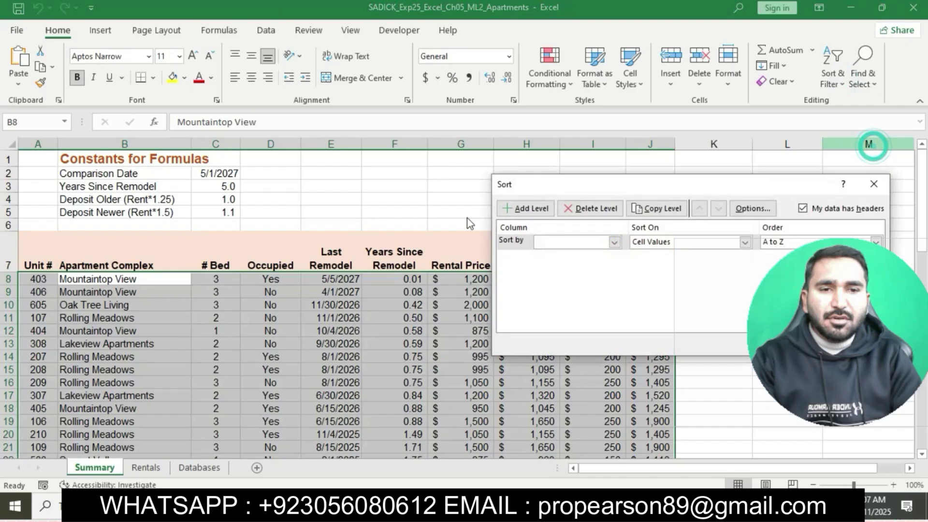
pyautogui.click(613, 242)
pyautogui.click(581, 264)
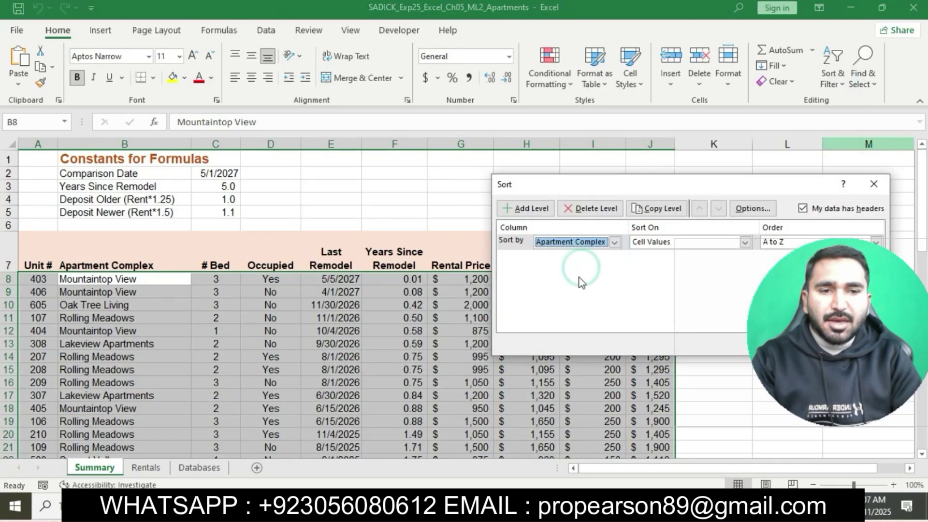
# Check the second sort criterion in the instructions, add a # Bed level from smallest to largest, and apply the sort
pyautogui.click(467, 505)
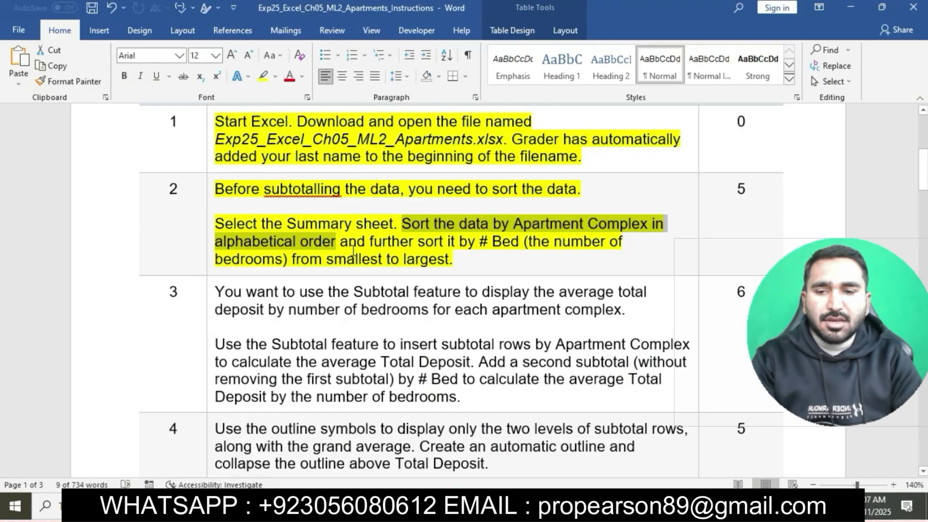
pyautogui.moveTo(340, 242); pyautogui.dragTo(518, 261)
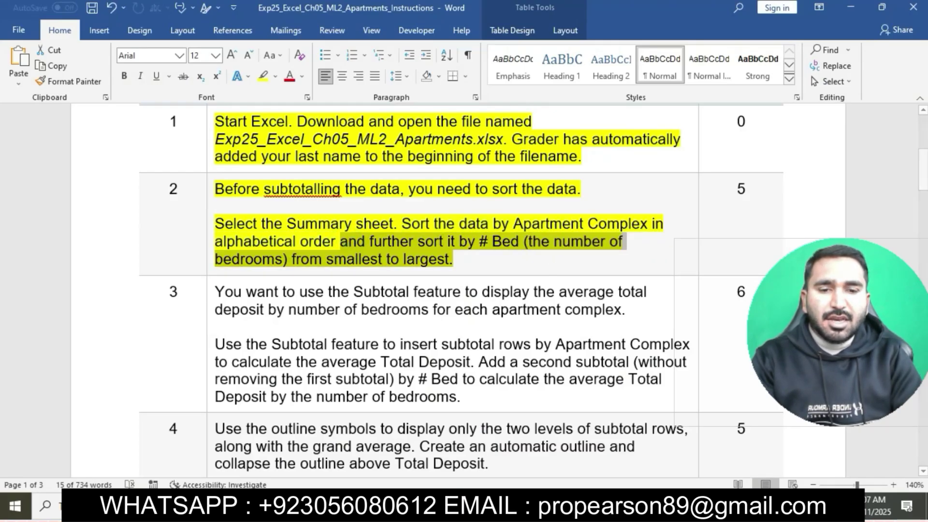
pyautogui.click(517, 506)
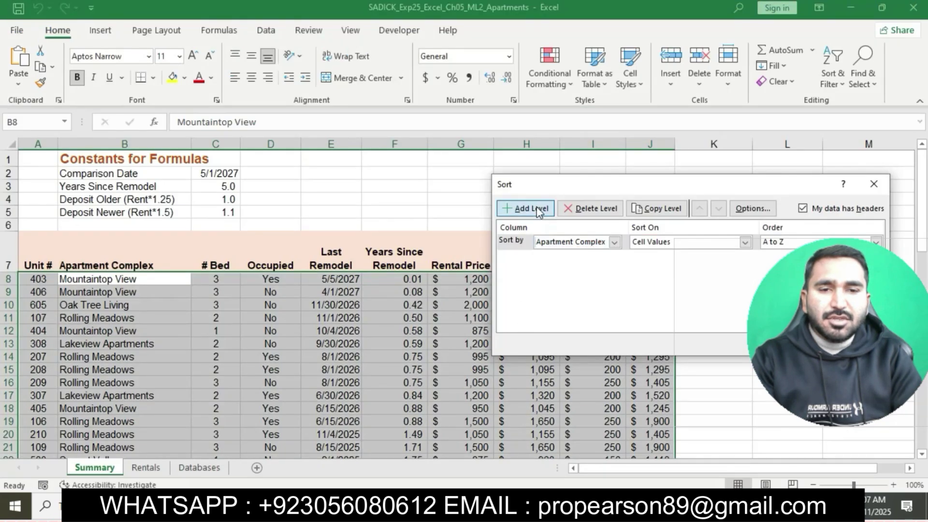
pyautogui.click(531, 209)
pyautogui.click(615, 258)
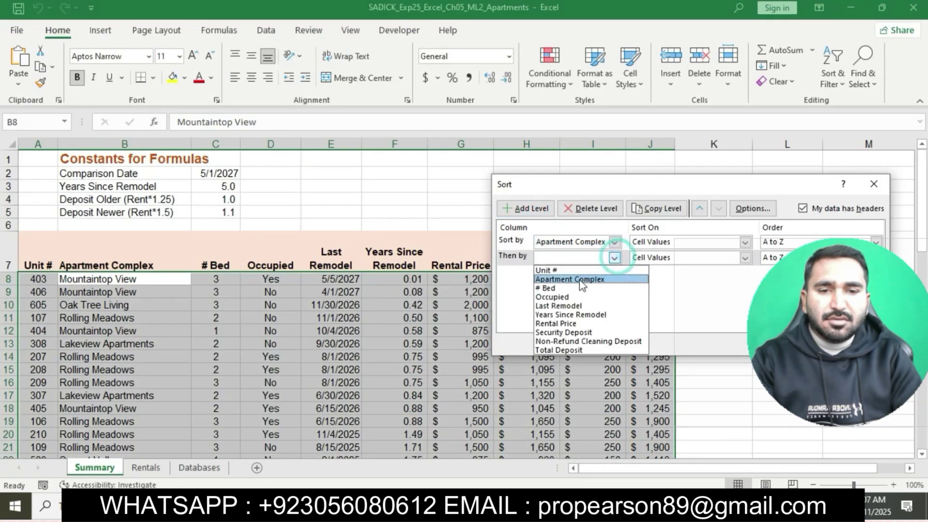
pyautogui.click(568, 289)
pyautogui.click(810, 343)
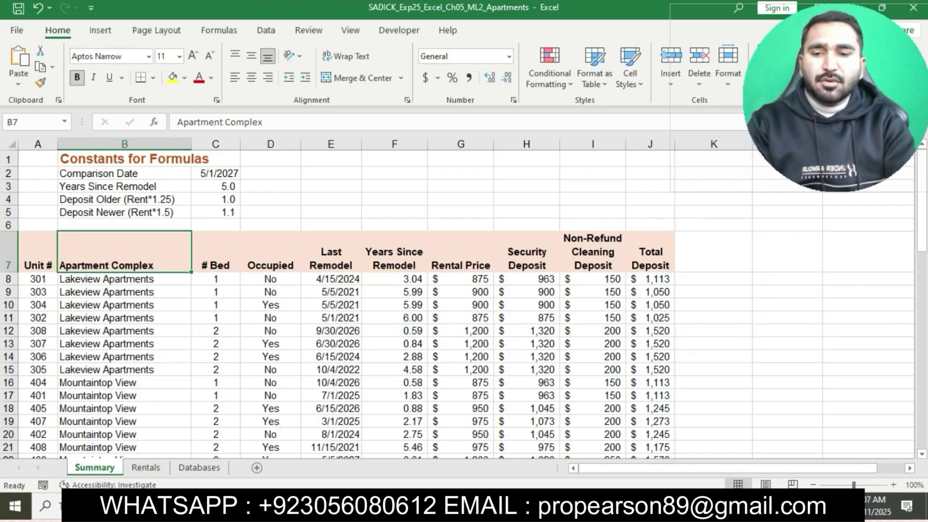
# Switch to the Word instructions, highlight the step 3 instruction in yellow, and select its sentence on subtotals by Apartment Complex
pyautogui.hotkey('alt', 'Tab')
pyautogui.click(464, 261)
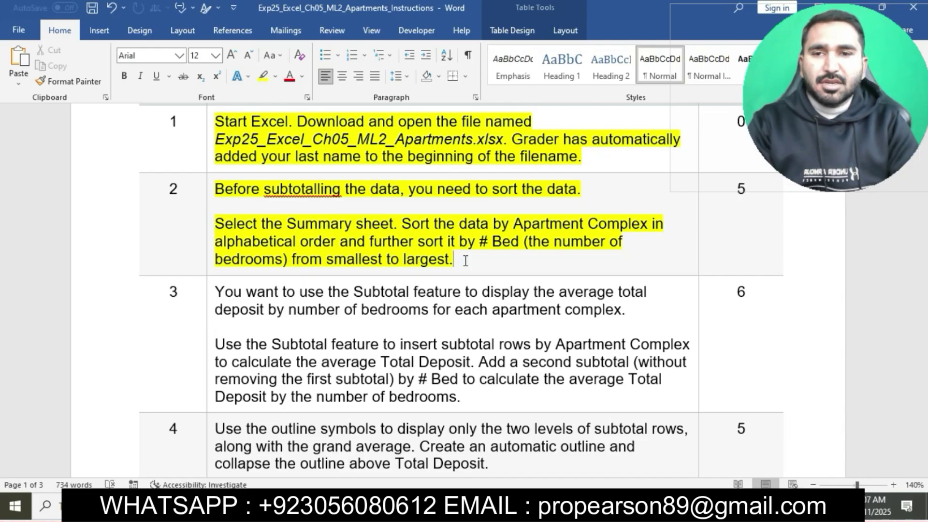
pyautogui.scroll(-3, 465, 261)
pyautogui.click(209, 202)
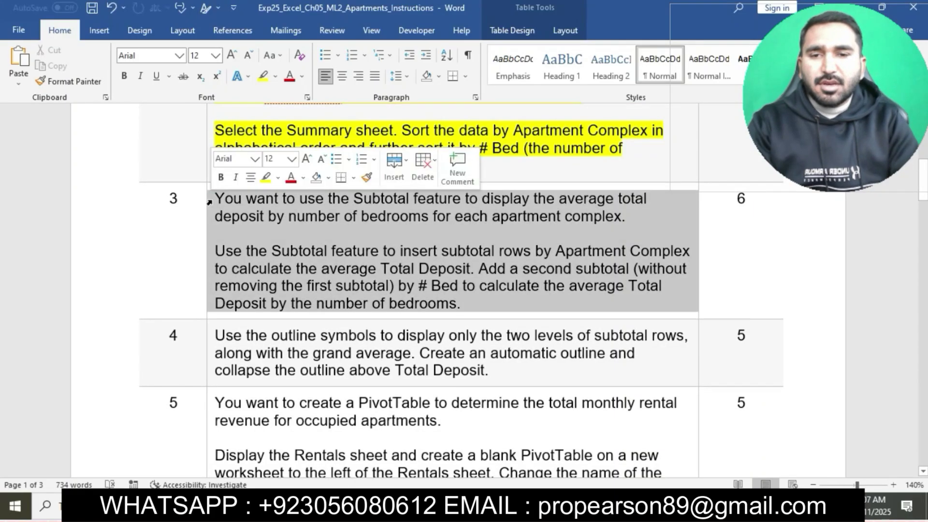
pyautogui.click(266, 178)
pyautogui.click(308, 227)
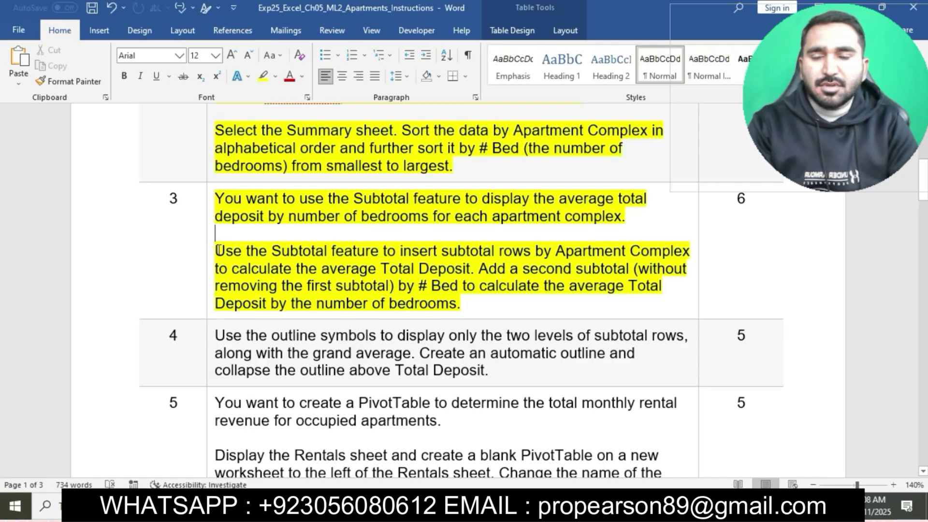
pyautogui.moveTo(215, 251); pyautogui.dragTo(474, 269)
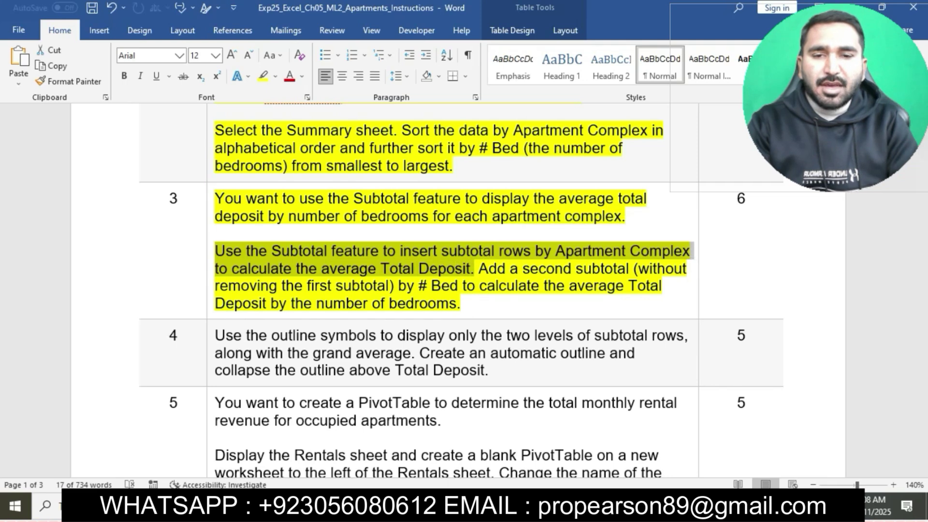
# Switch to Excel and start a subtotal of the Summary sheet's data at each change in Apartment Complex
pyautogui.click(526, 505)
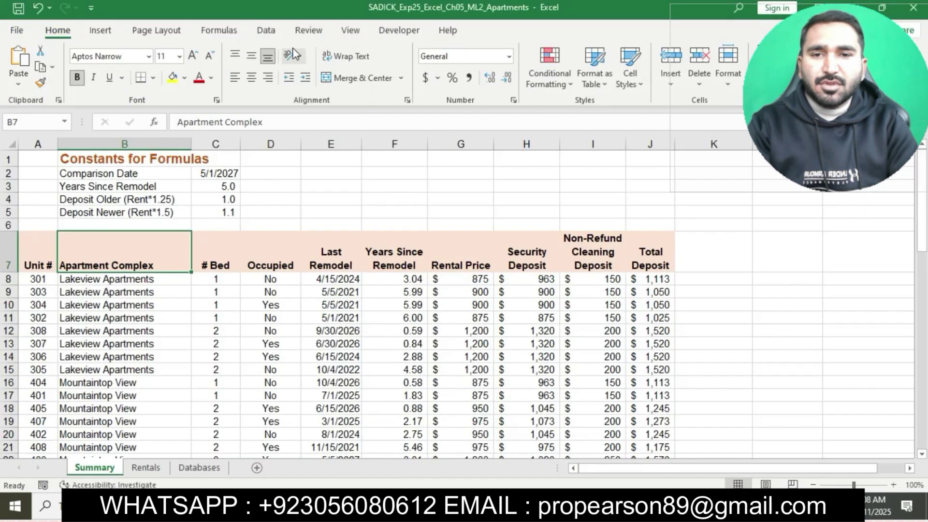
pyautogui.click(270, 34)
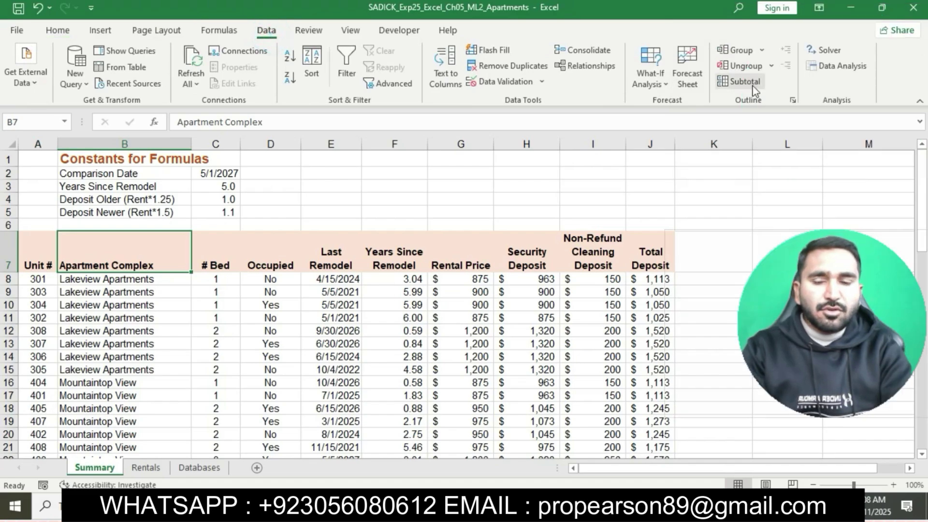
pyautogui.click(754, 87)
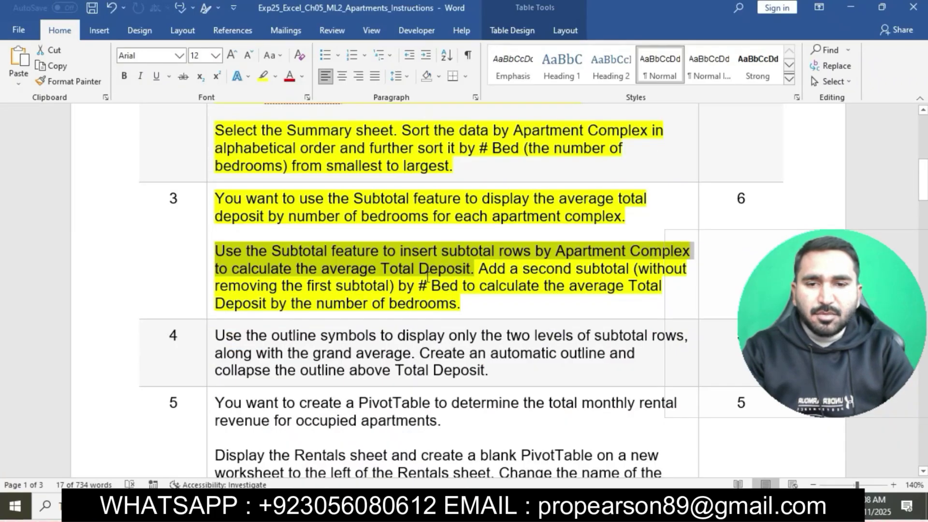
pyautogui.click(528, 505)
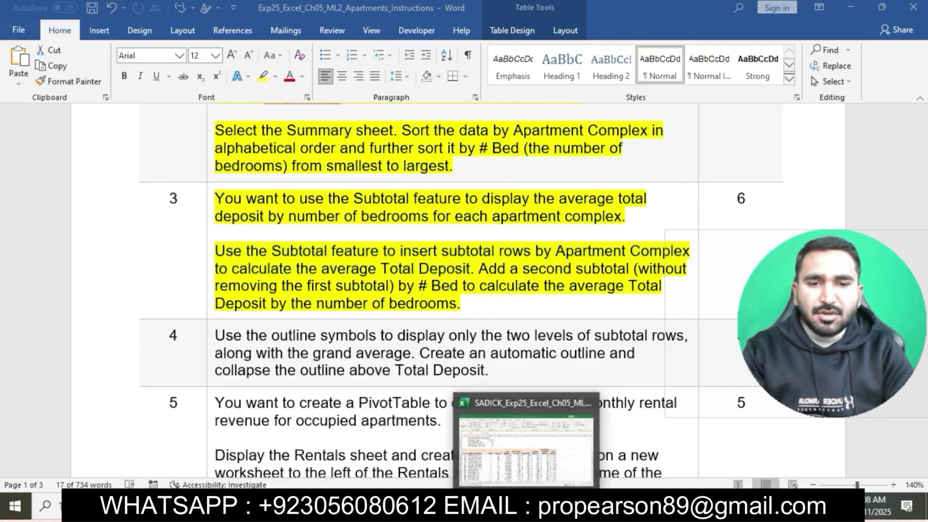
pyautogui.click(767, 188)
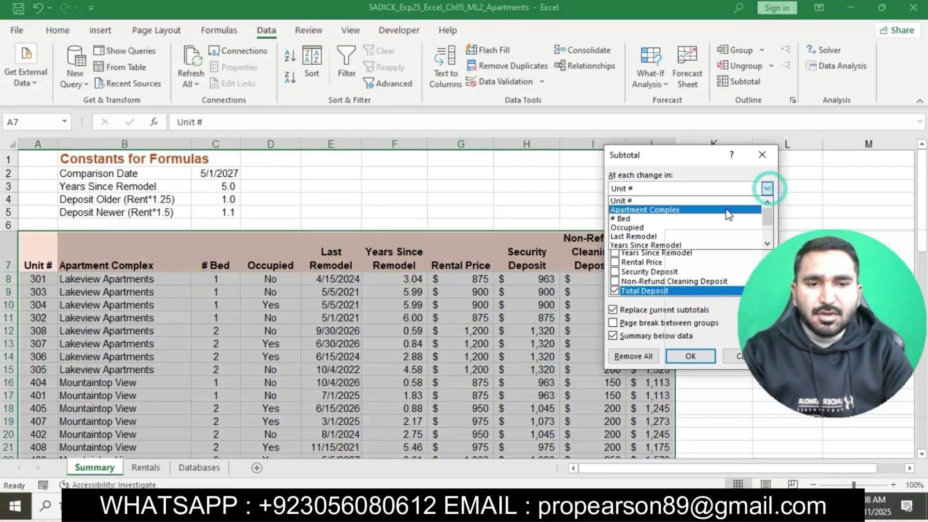
pyautogui.click(767, 189)
pyautogui.click(767, 188)
pyautogui.click(726, 214)
# Check the required function in the Word instructions, set the Excel subtotal to Average of Total Deposit, and apply it
pyautogui.click(443, 505)
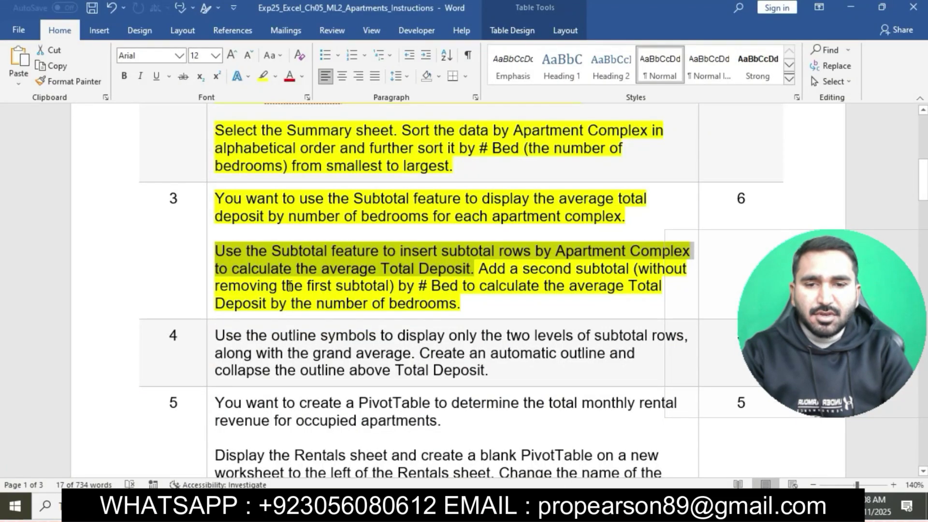
pyautogui.click(522, 506)
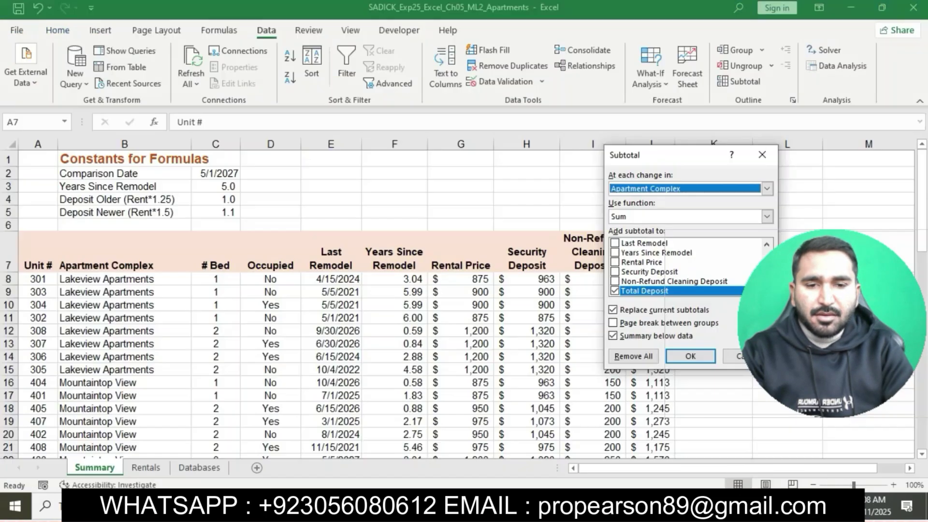
pyautogui.click(766, 216)
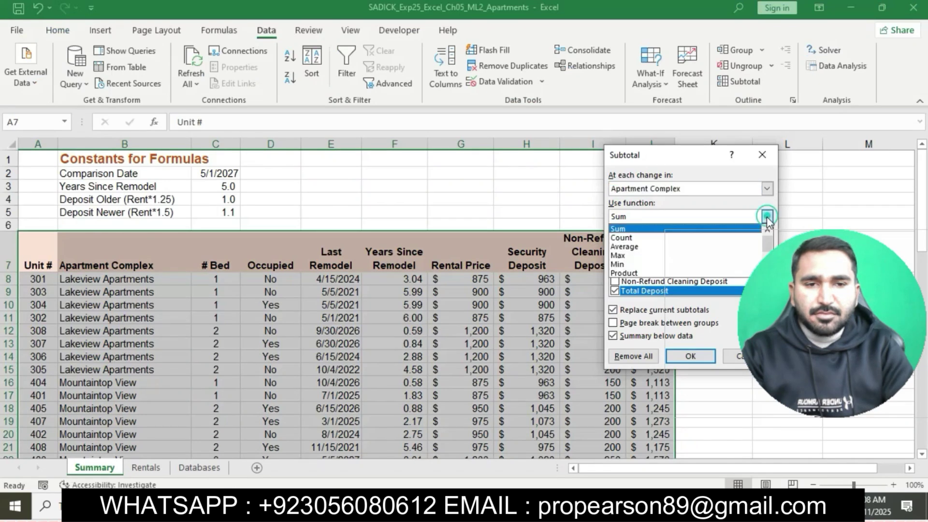
pyautogui.click(700, 257)
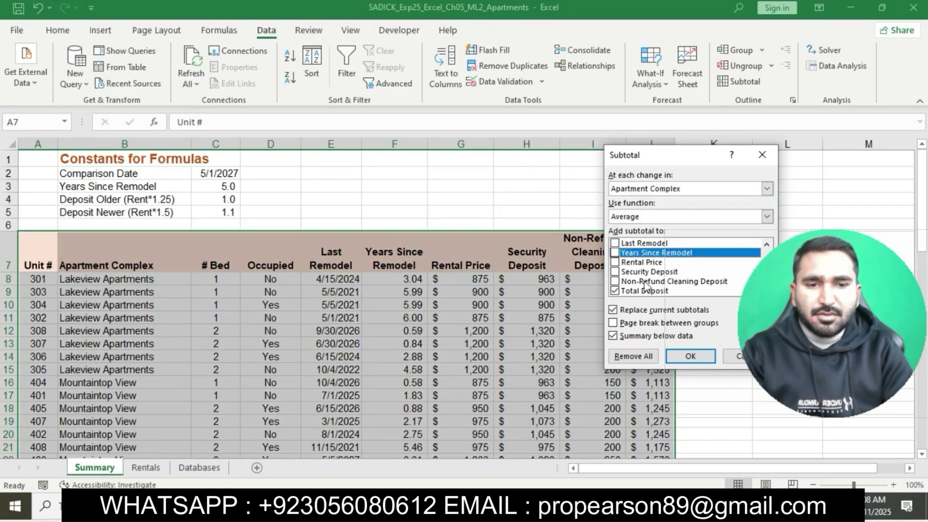
pyautogui.click(624, 293)
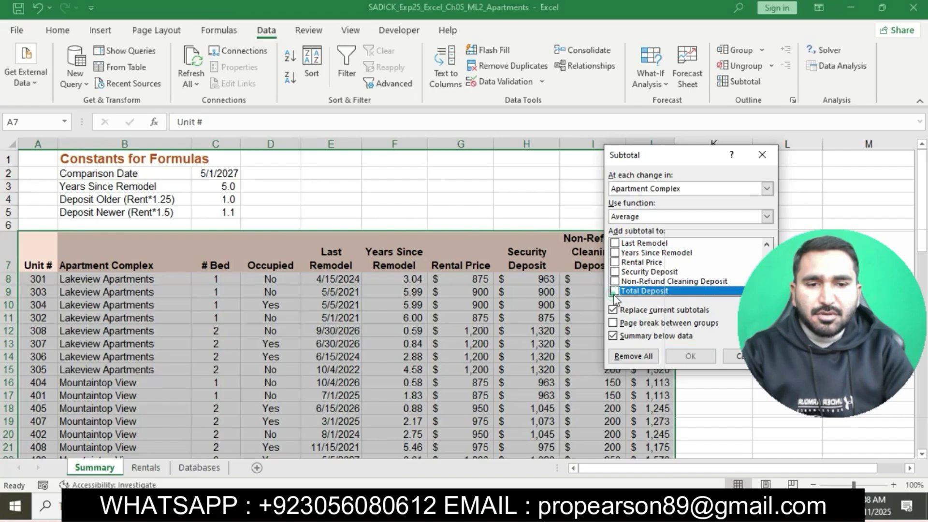
pyautogui.click(691, 356)
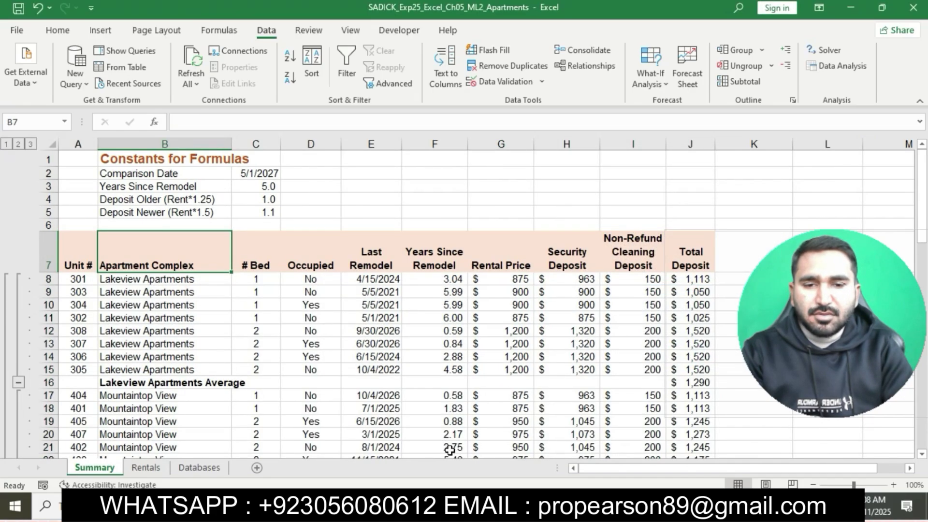
# Switch to the Word instructions and select the step 3 sentence about adding a second subtotal by # Bed
pyautogui.click(465, 505)
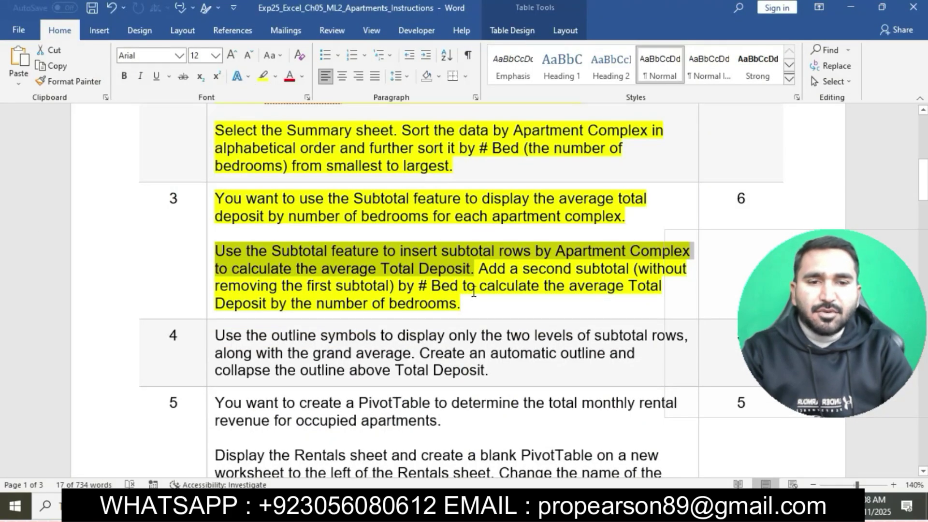
pyautogui.click(474, 291)
pyautogui.moveTo(479, 270); pyautogui.dragTo(553, 299)
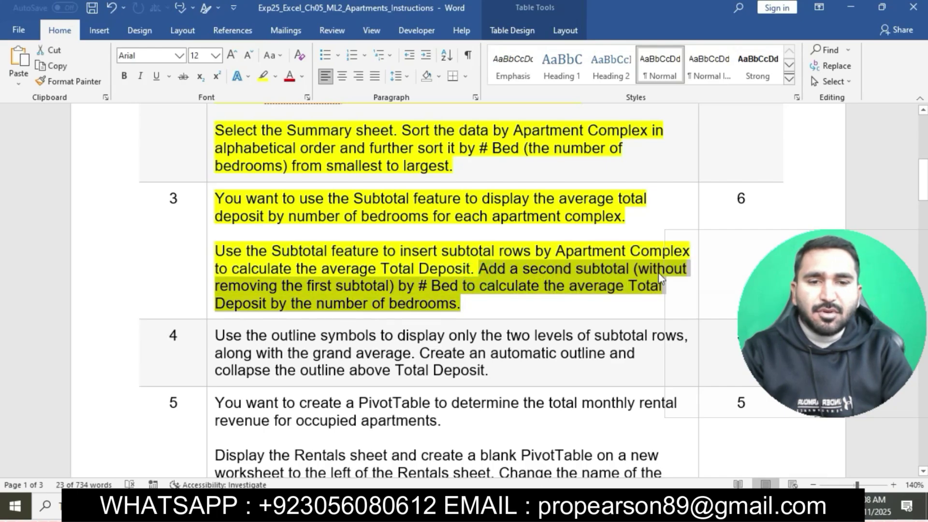
# Back in Excel, start a second subtotal at each change in # Bed using the Average function, checking the choices against the instructions
pyautogui.hotkey('alt', 'Tab')
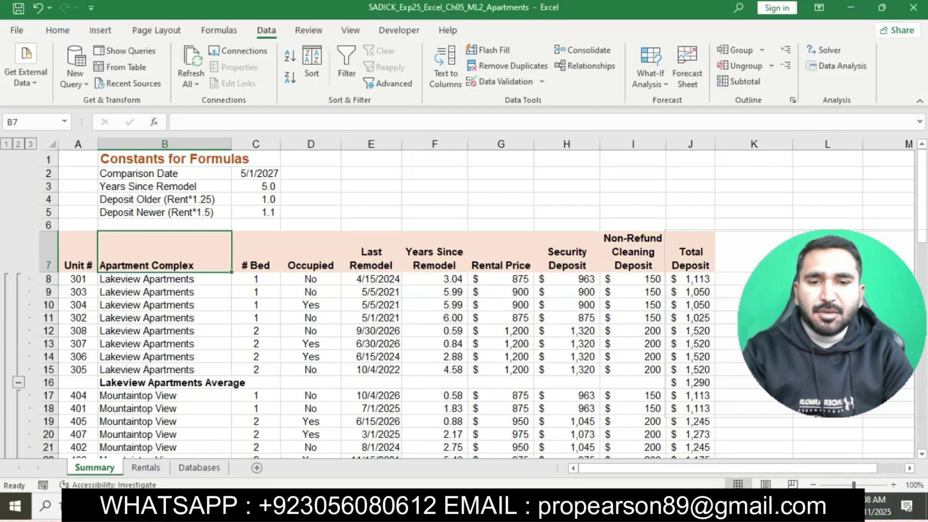
pyautogui.click(745, 82)
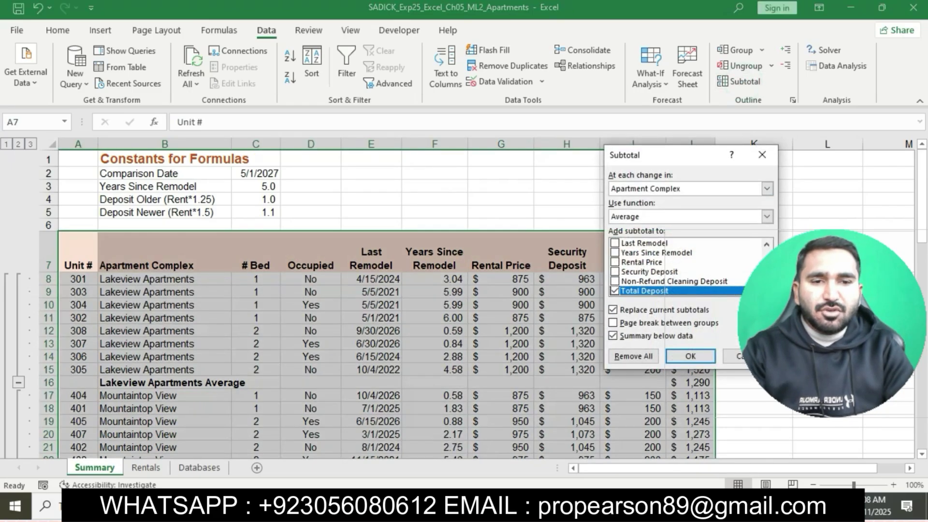
pyautogui.hotkey('alt', 'Tab')
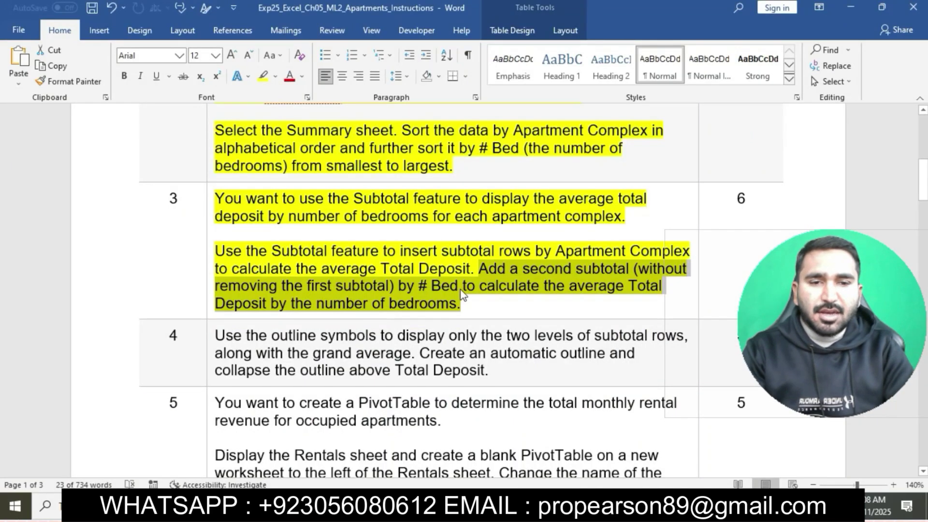
pyautogui.hotkey('alt', 'Tab')
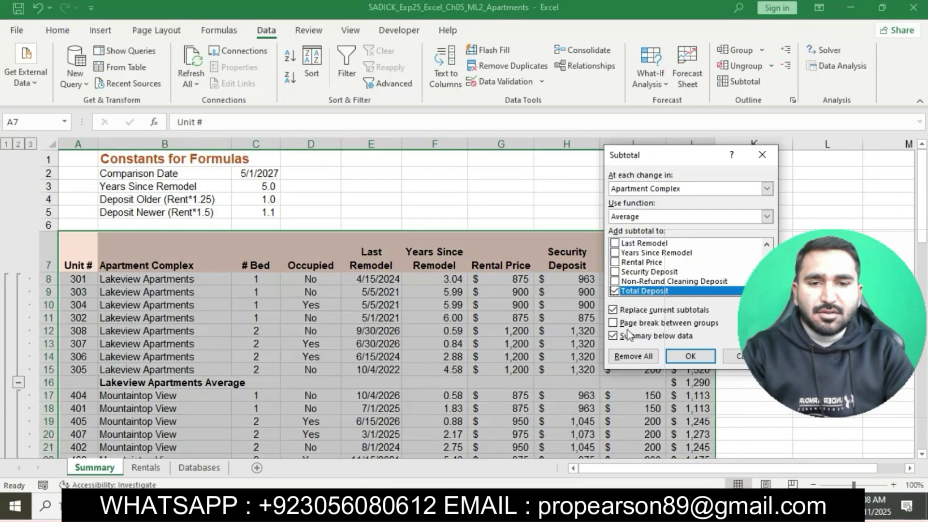
pyautogui.click(768, 189)
pyautogui.click(701, 216)
pyautogui.click(700, 217)
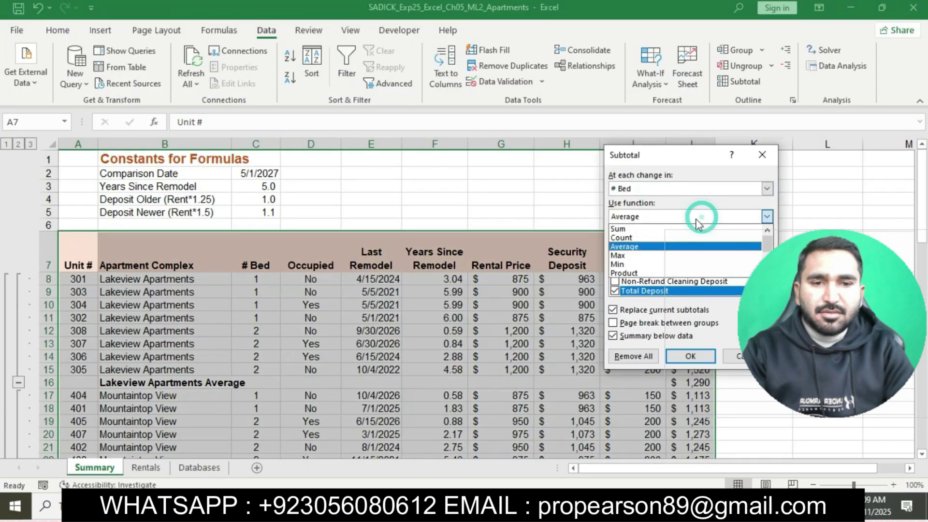
pyautogui.hotkey('alt', 'Tab')
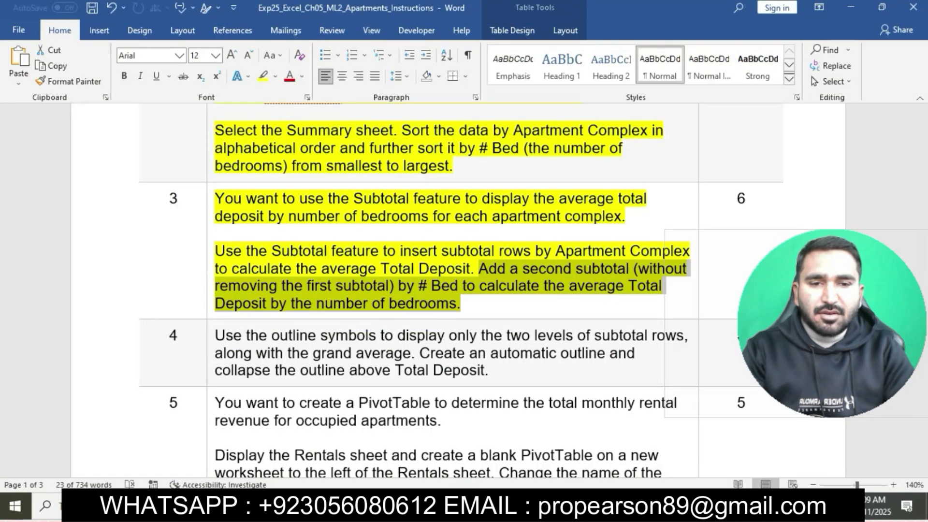
pyautogui.hotkey('alt', 'Tab')
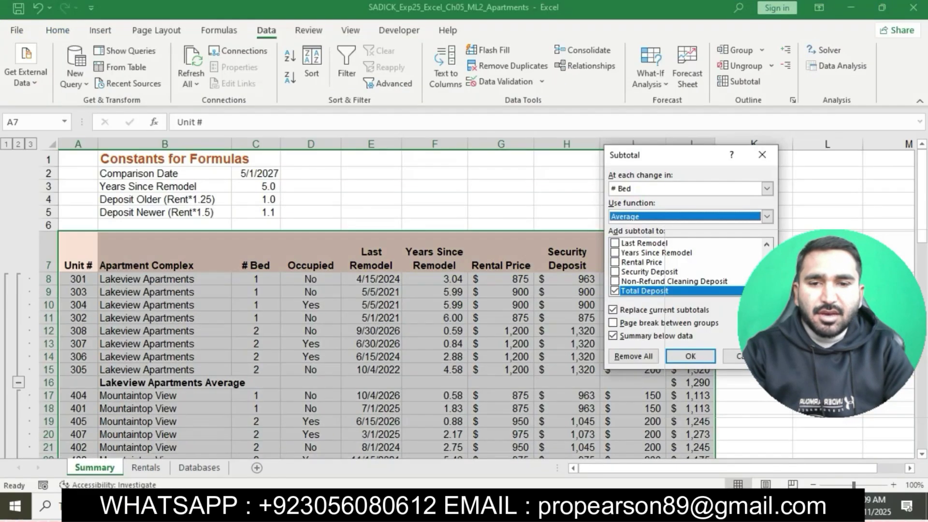
pyautogui.click(767, 216)
pyautogui.click(709, 245)
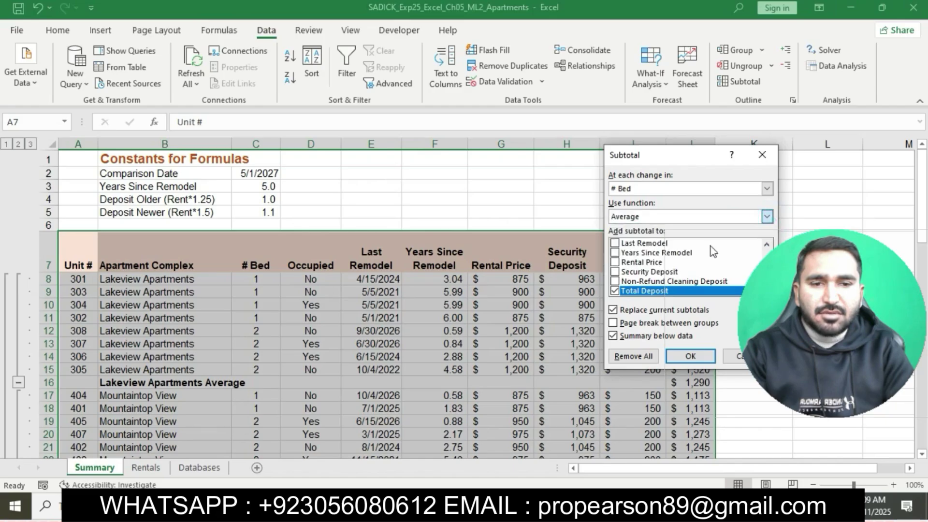
# Recheck the Word instruction, turn off replacing current subtotals in Excel, apply the # Bed subtotal, and review the resulting rows
pyautogui.hotkey('alt', 'Tab')
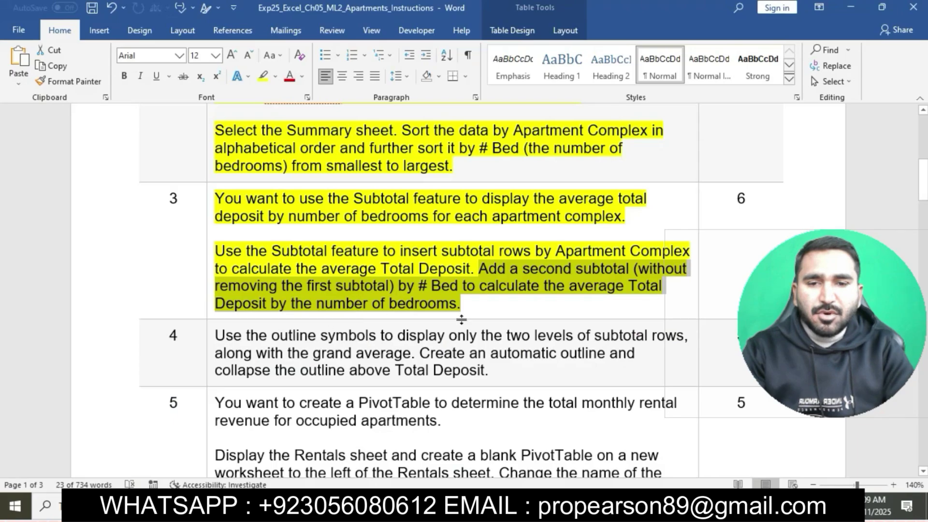
pyautogui.hotkey('alt', 'Tab')
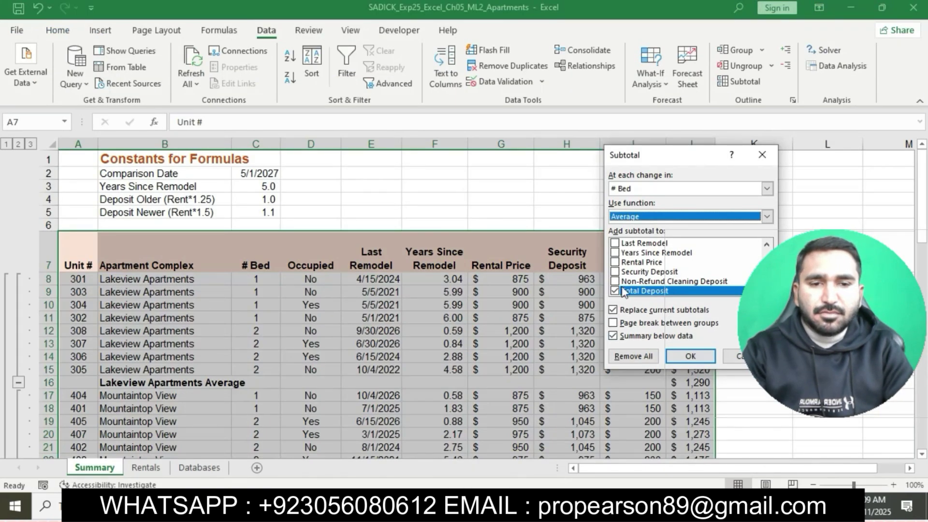
pyautogui.hotkey('alt', 'Tab')
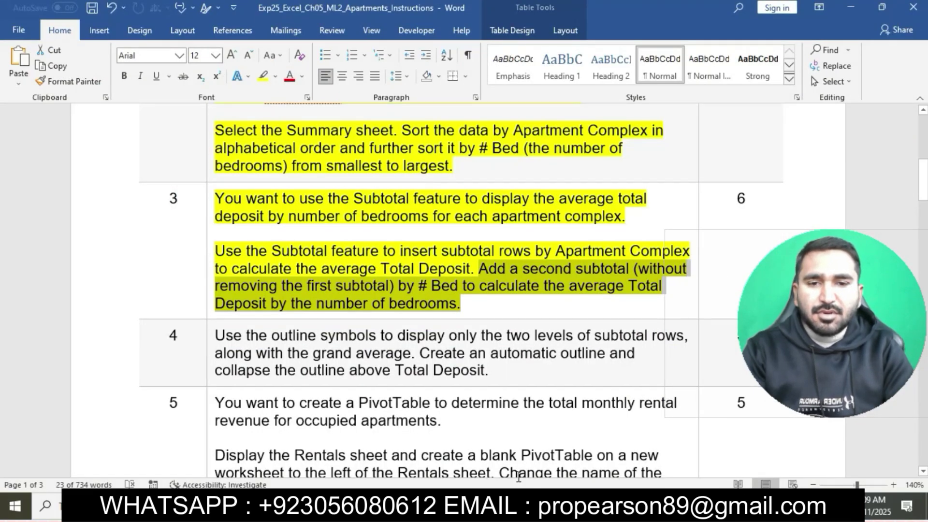
pyautogui.hotkey('alt', 'Tab')
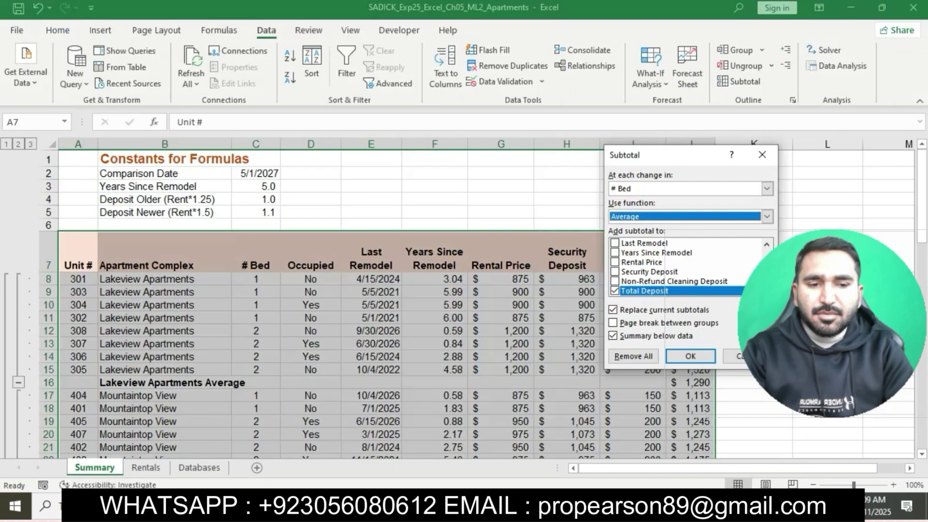
pyautogui.click(613, 310)
pyautogui.click(676, 350)
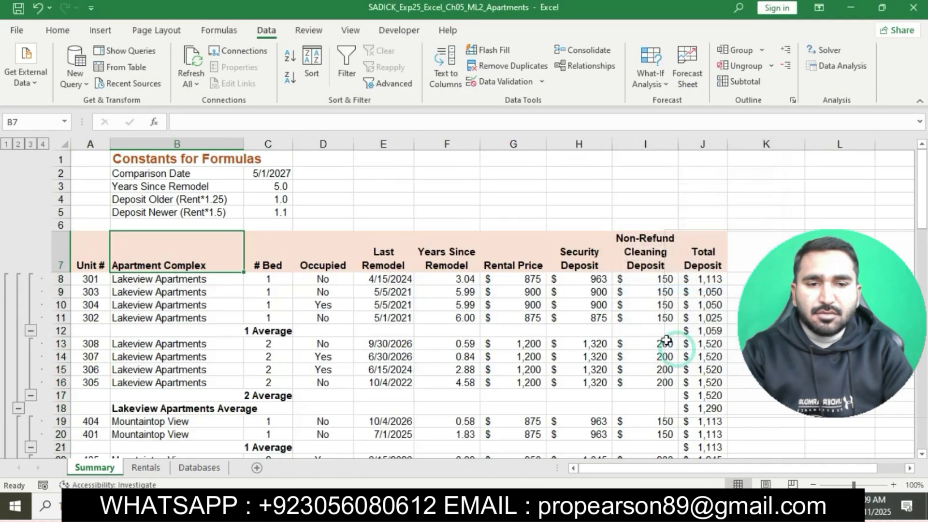
pyautogui.scroll(-4, 493, 314)
pyautogui.scroll(-14, 496, 314)
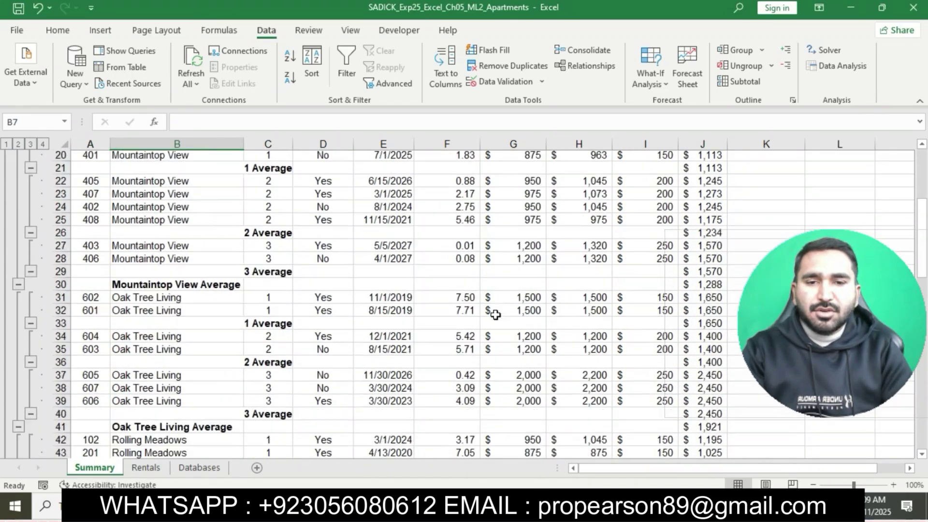
pyautogui.scroll(-4, 495, 314)
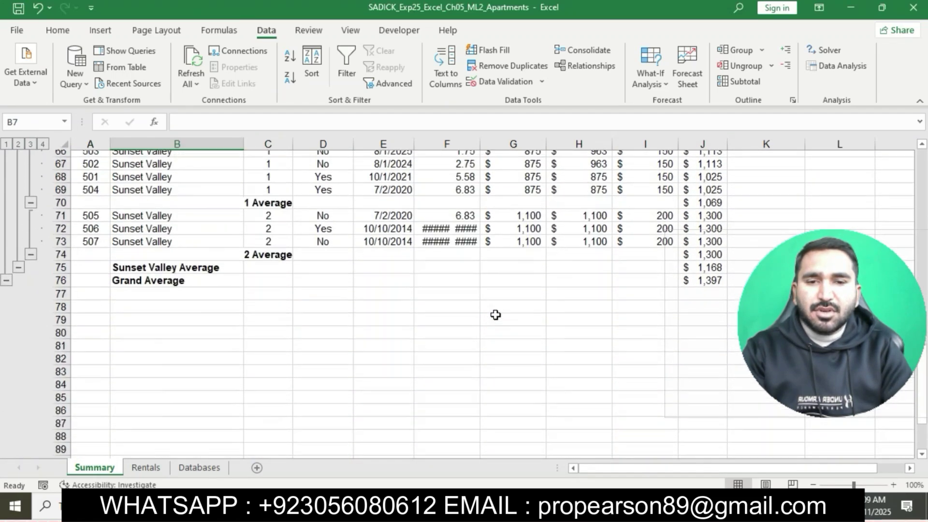
pyautogui.scroll(20, 496, 314)
pyautogui.scroll(1, 495, 315)
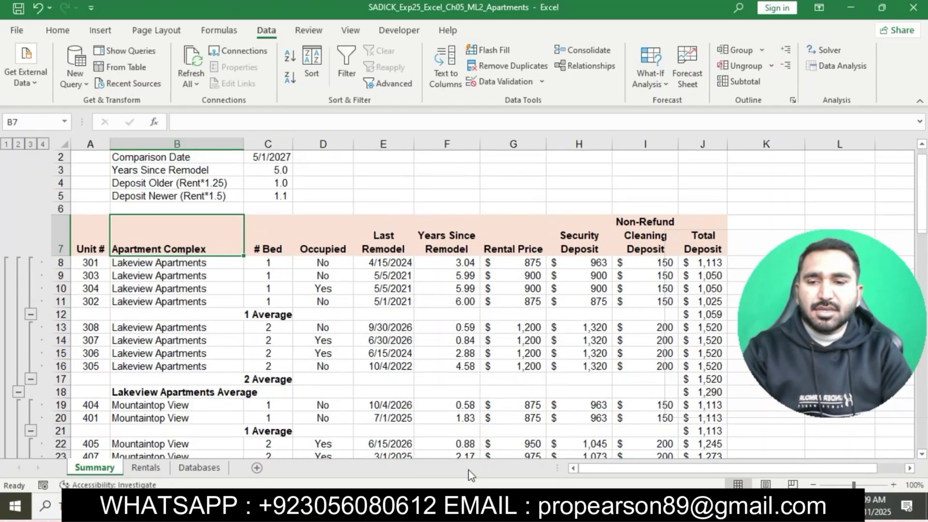
# In the Word instructions, highlight step 4 in yellow, select its text about displaying two subtotal levels, and return to Excel
pyautogui.click(465, 506)
pyautogui.click(474, 306)
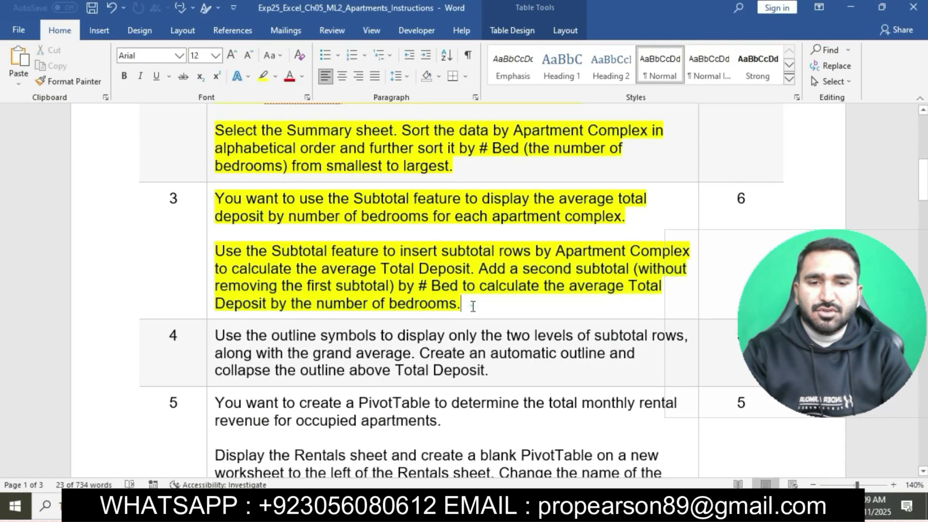
pyautogui.scroll(-3, 473, 307)
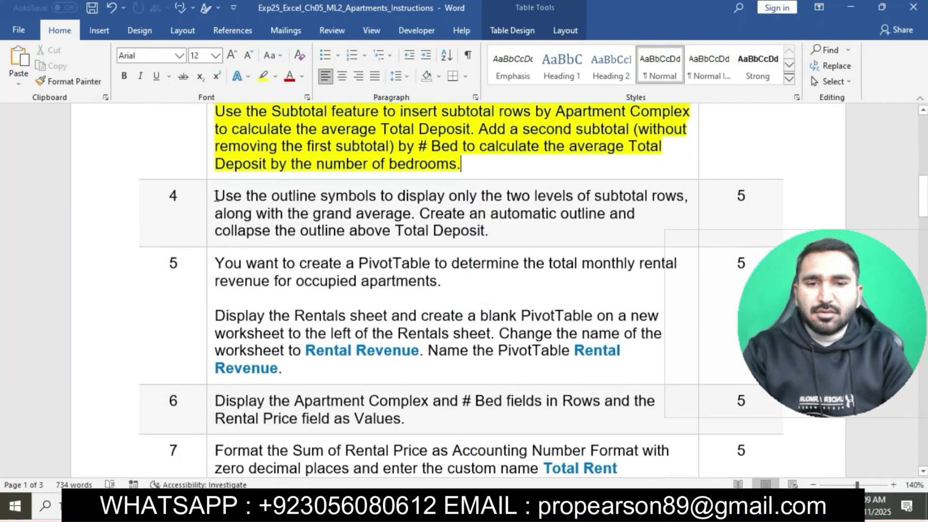
pyautogui.click(209, 193)
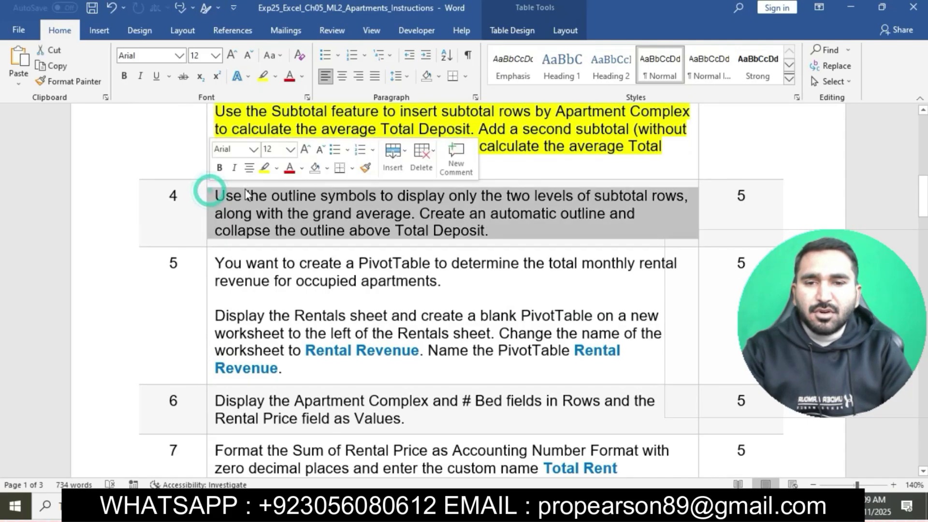
pyautogui.click(265, 167)
pyautogui.click(263, 203)
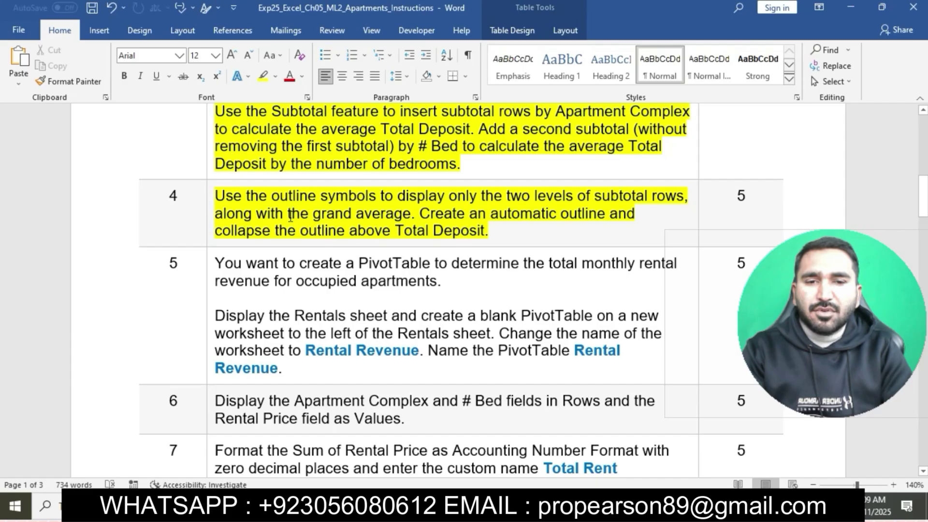
pyautogui.moveTo(222, 197); pyautogui.dragTo(676, 203)
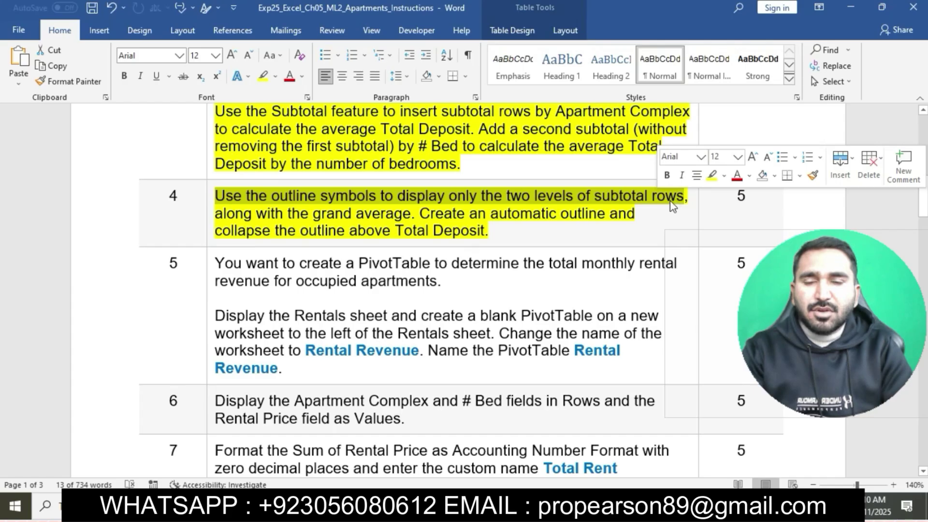
pyautogui.hotkey('alt', 'Tab')
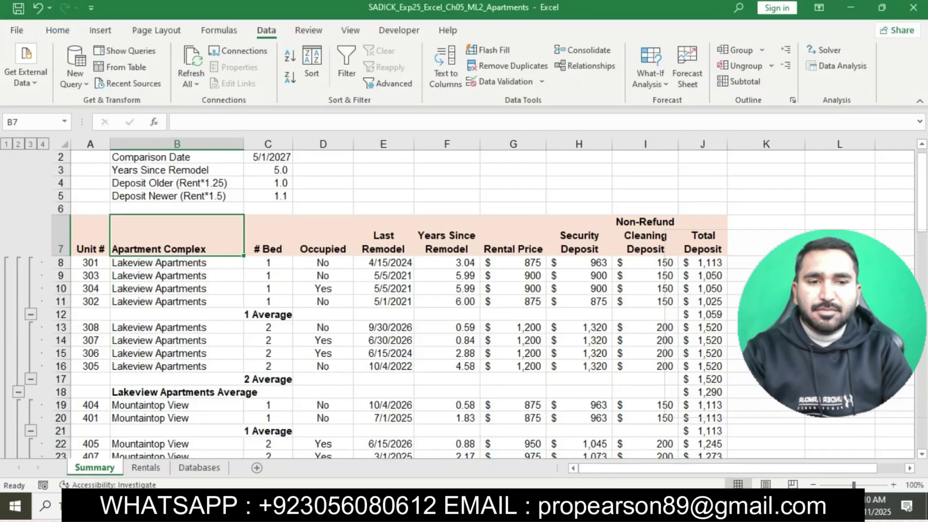
# Create an automatic outline on the Summary sheet, agreeing to modify the existing outline
pyautogui.click(763, 50)
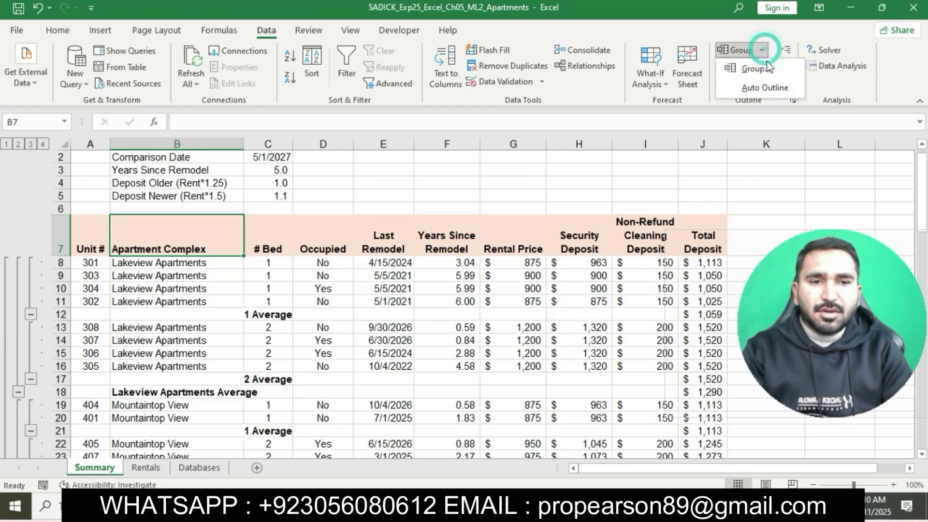
pyautogui.click(764, 88)
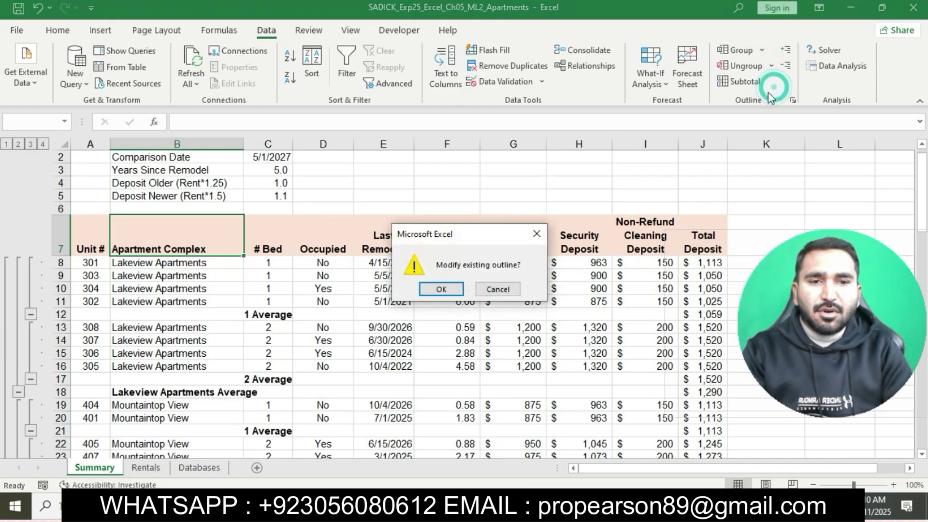
pyautogui.click(439, 290)
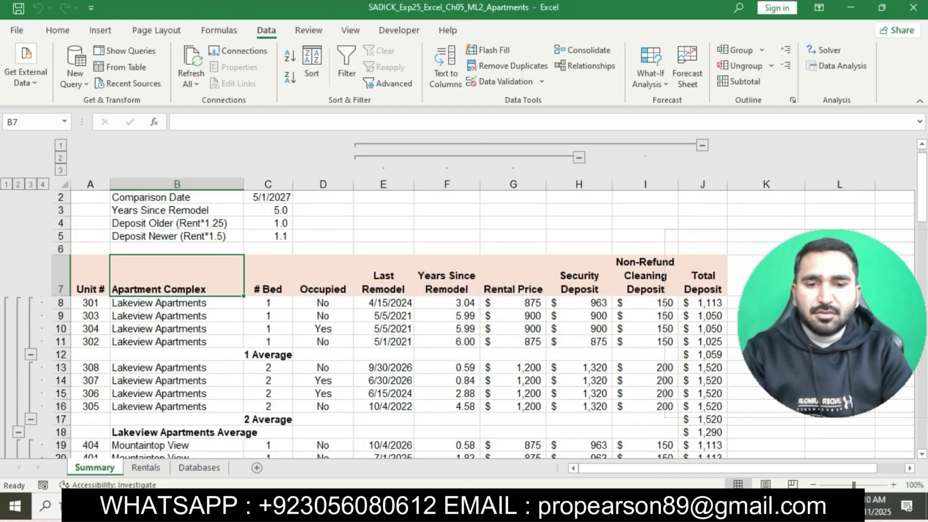
# Recheck step 4 in the Word instructions, then show row outline level 3 in Excel so only subtotals and the grand average display
pyautogui.hotkey('alt', 'Tab')
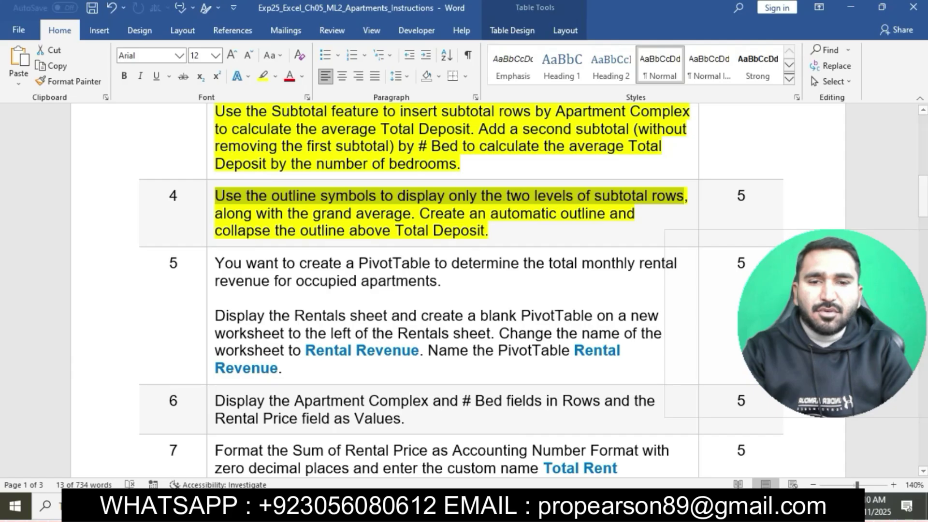
pyautogui.hotkey('alt', 'Tab')
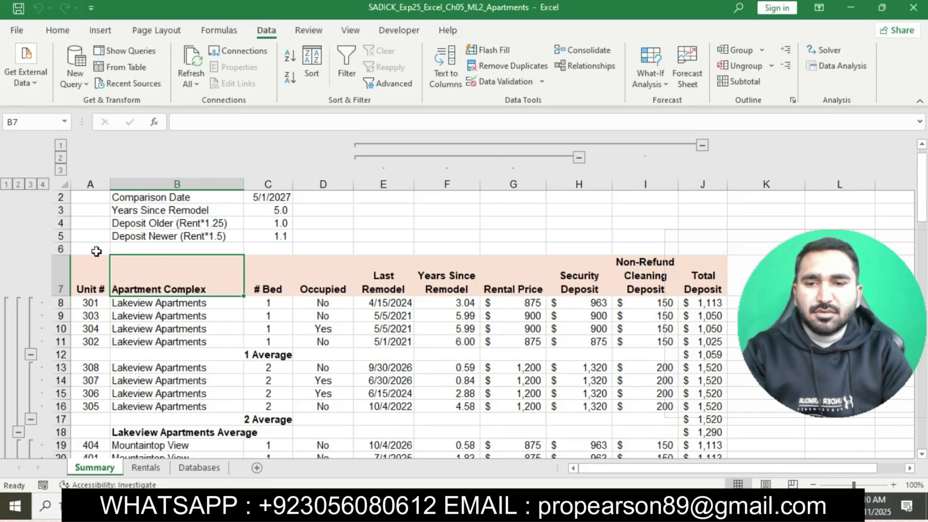
pyautogui.click(30, 184)
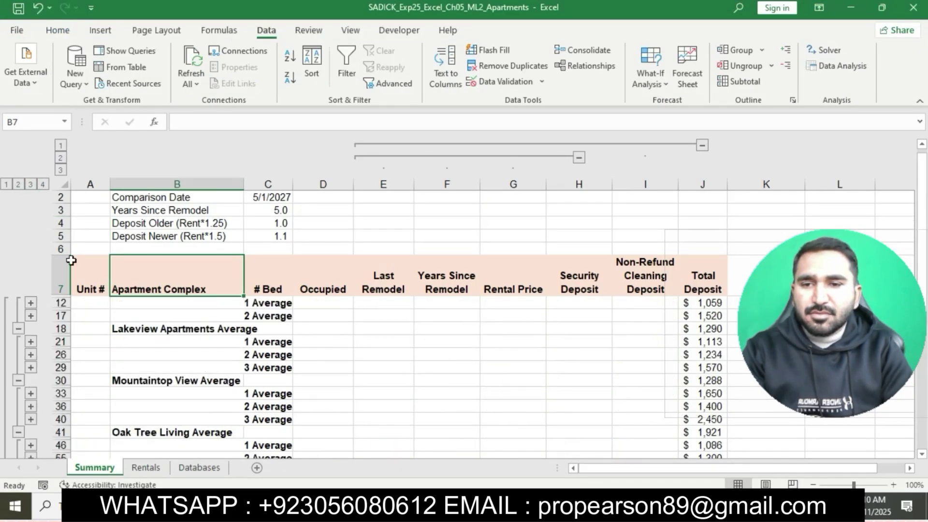
pyautogui.scroll(-3, 187, 416)
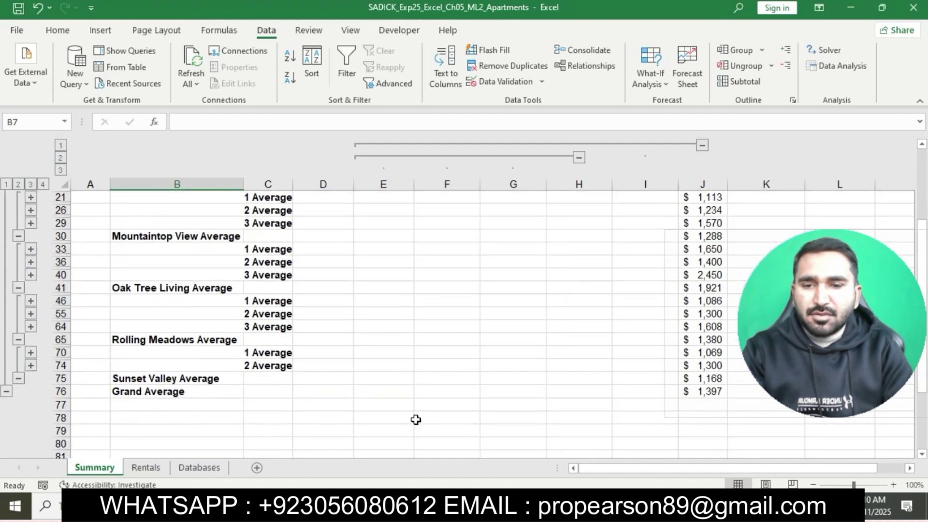
# Select the automatic outline sentence in the Word instructions, then collapse the column outline above Total Deposit on the Summary sheet in Excel
pyautogui.hotkey('alt', 'Tab')
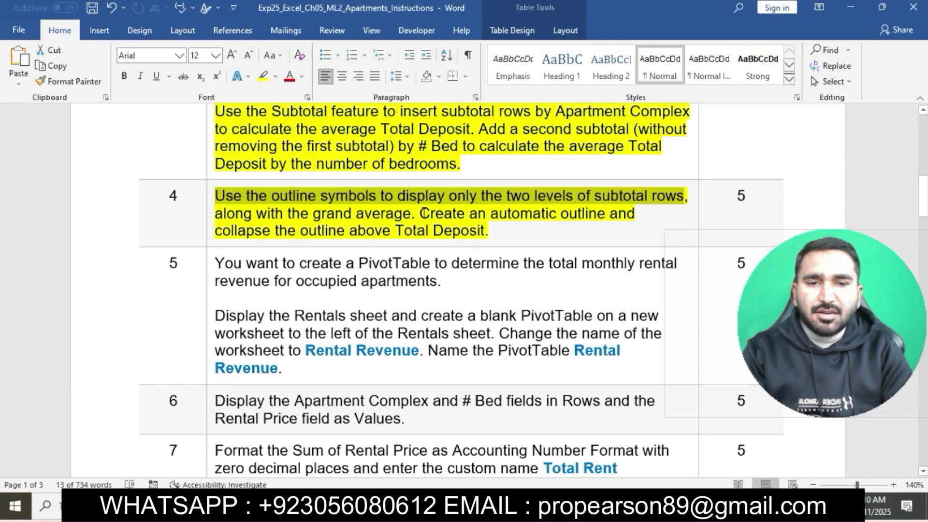
pyautogui.moveTo(422, 213); pyautogui.dragTo(485, 231)
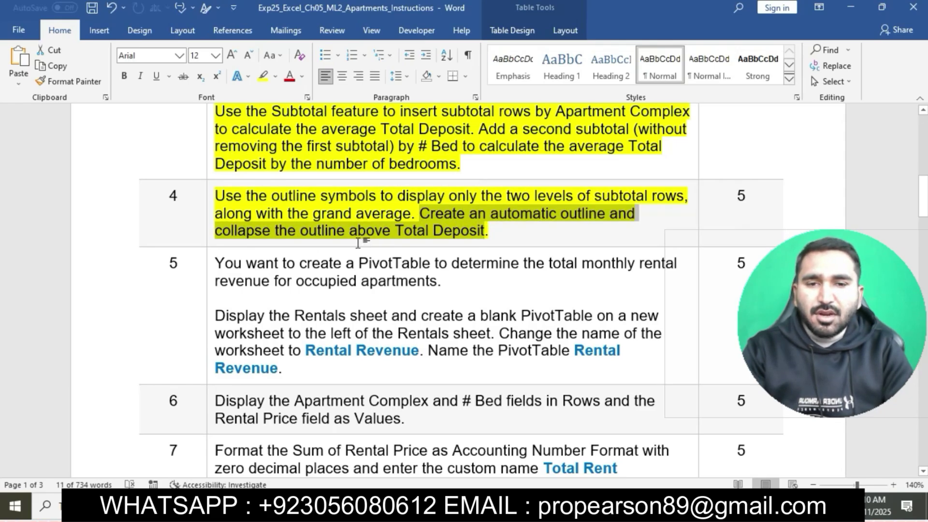
pyautogui.click(534, 506)
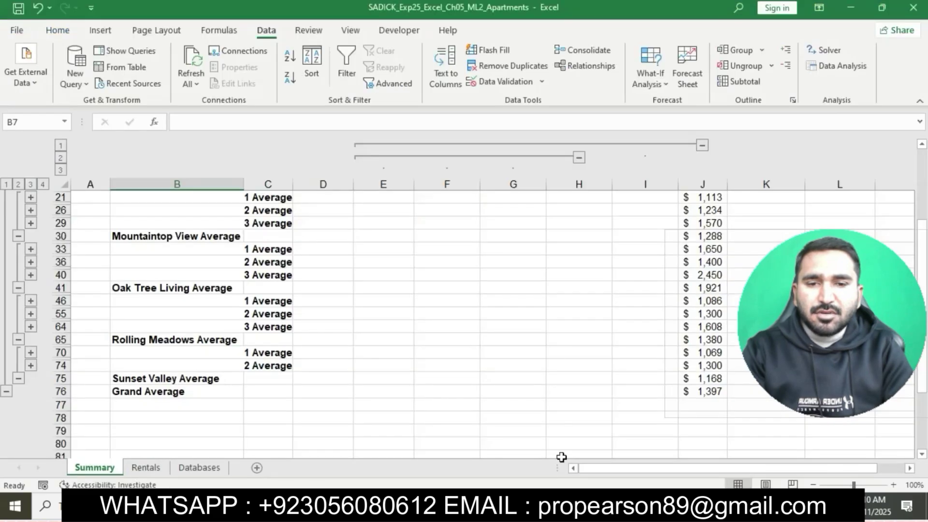
pyautogui.scroll(5, 619, 327)
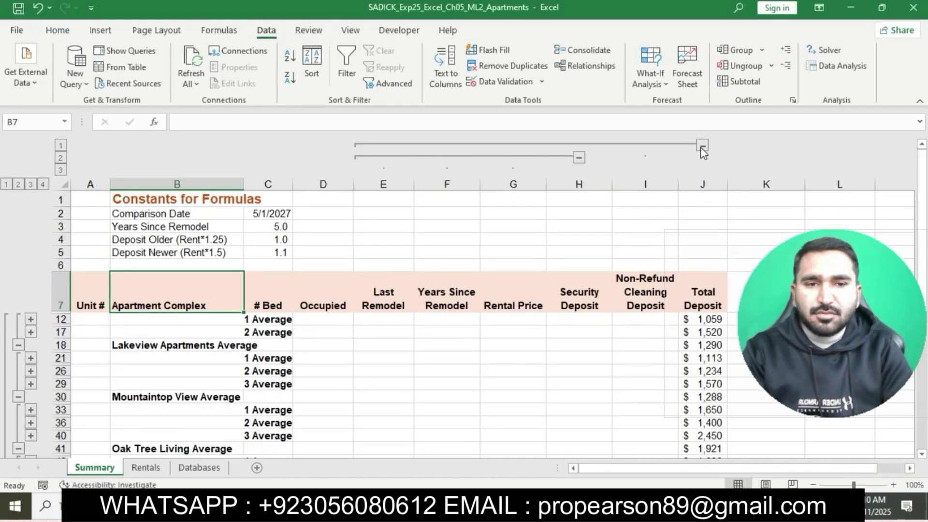
pyautogui.click(702, 146)
# Switch to the Word instructions and highlight the step 5 PivotTable text in yellow
pyautogui.click(485, 506)
pyautogui.click(494, 265)
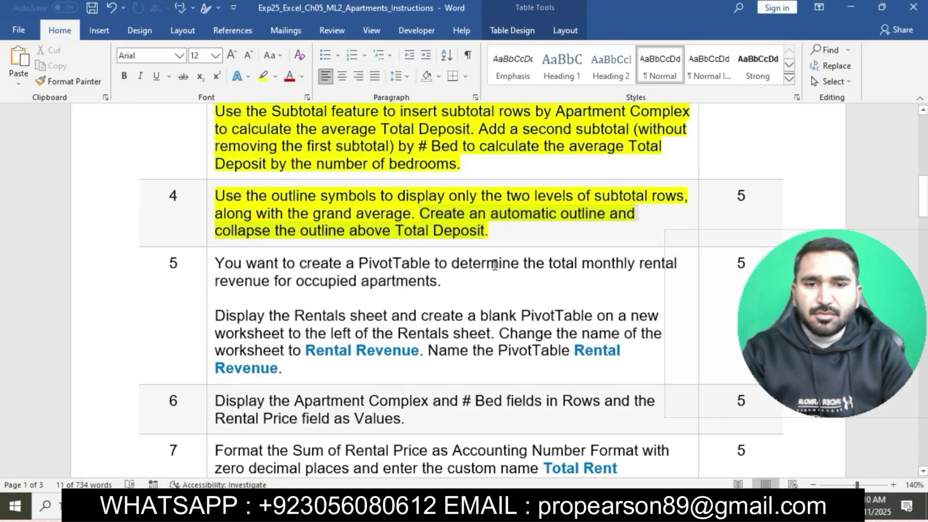
pyautogui.scroll(-2, 493, 201)
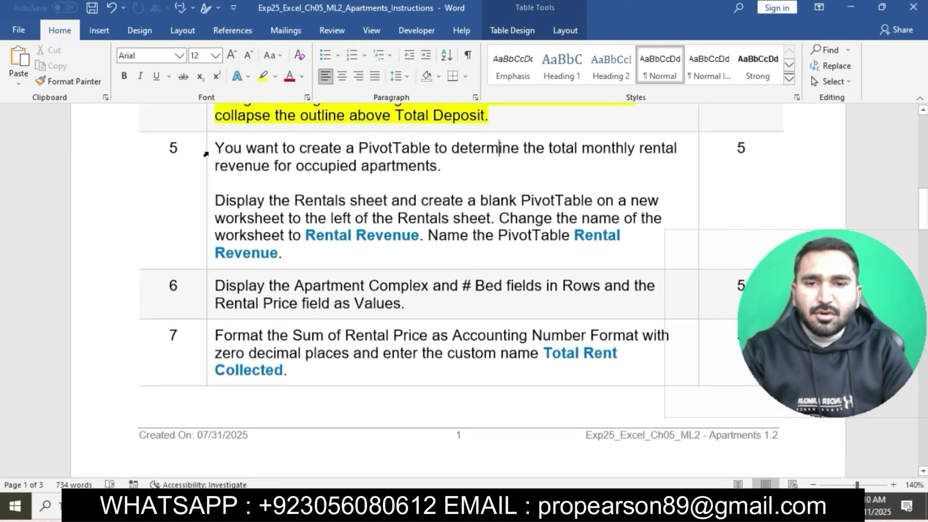
pyautogui.click(205, 153)
pyautogui.click(261, 127)
pyautogui.click(307, 188)
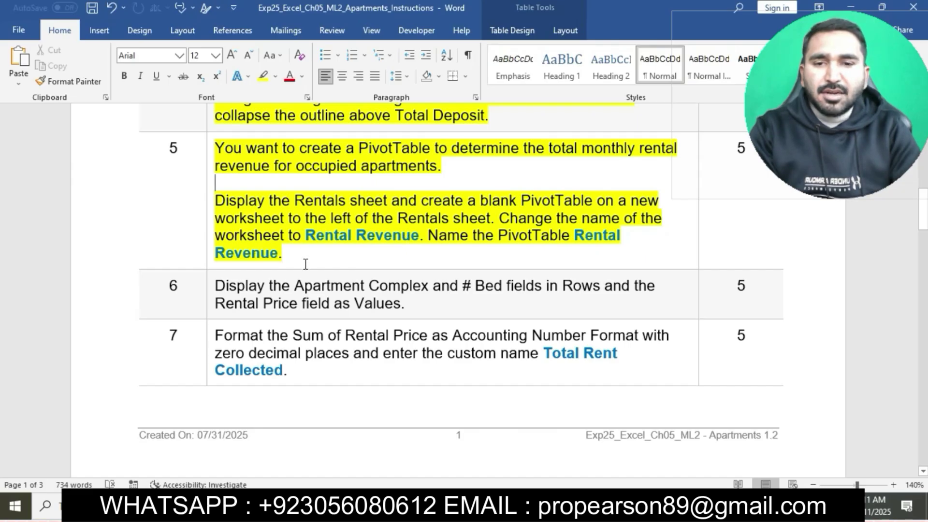
# Select the phrase "Display the Rentals sheet" in step 5, then switch to Excel and display the Rentals sheet
pyautogui.moveTo(217, 199); pyautogui.dragTo(394, 198)
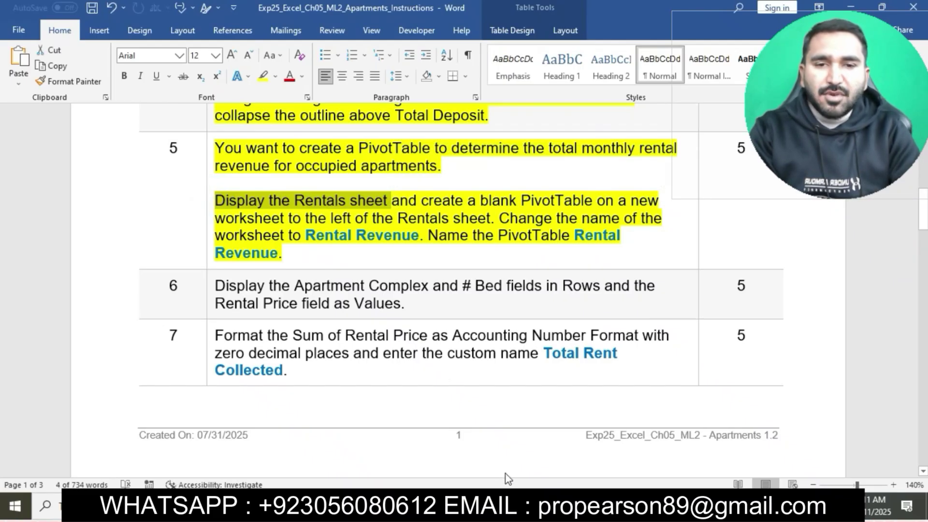
pyautogui.click(504, 506)
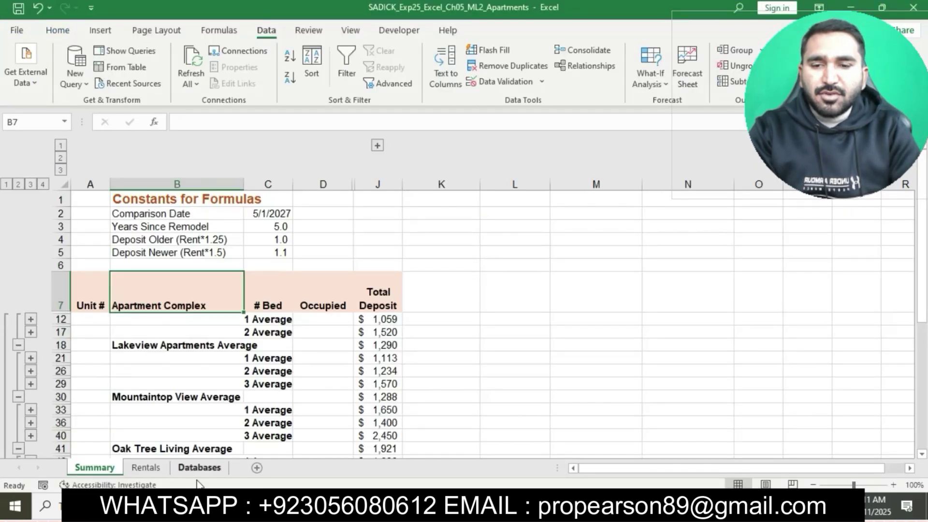
pyautogui.click(155, 469)
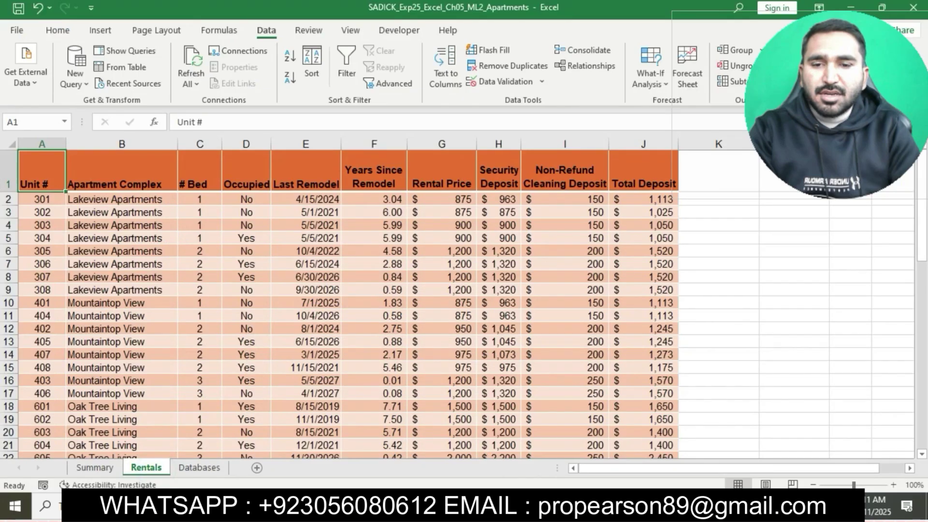
# Select the blank PivotTable instruction in Word, then in Excel create a PivotTable from Rentals!$A$1:$J$51 on a new worksheet
pyautogui.click(483, 506)
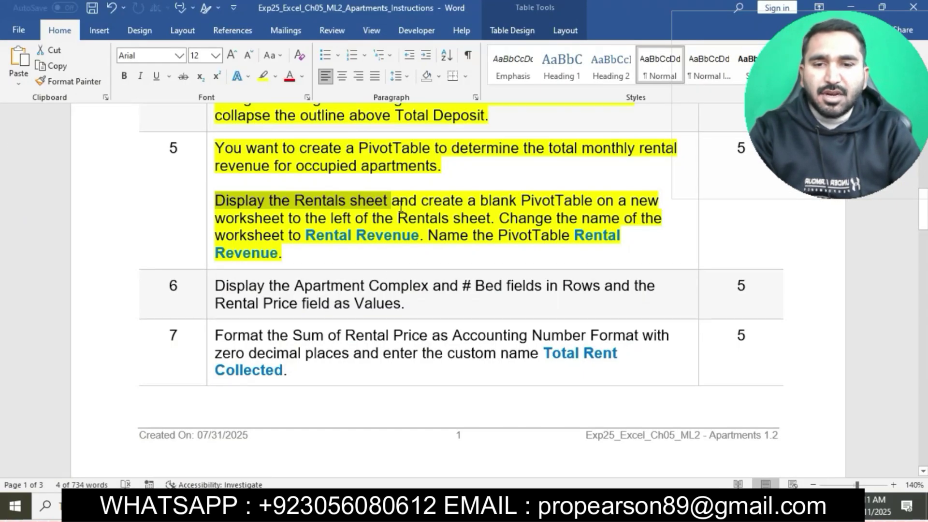
pyautogui.moveTo(397, 205); pyautogui.dragTo(491, 222)
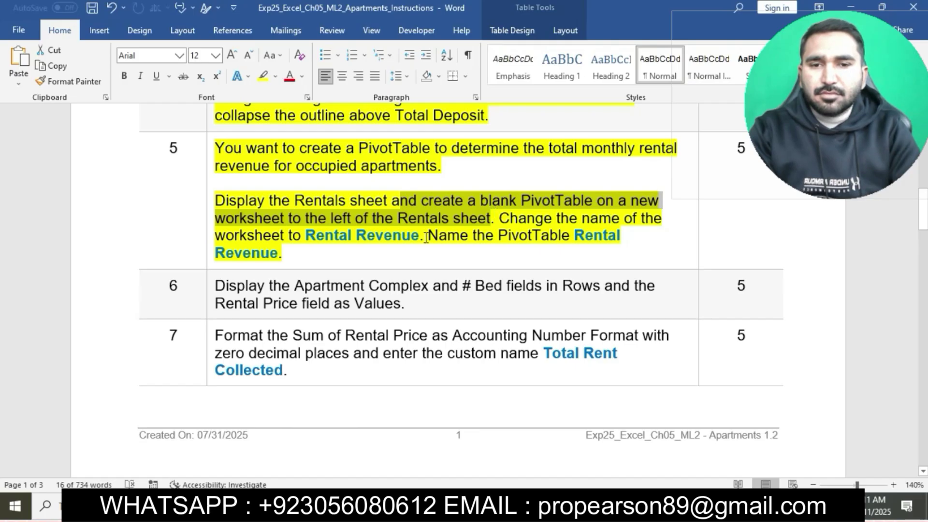
pyautogui.hotkey('alt', 'Tab')
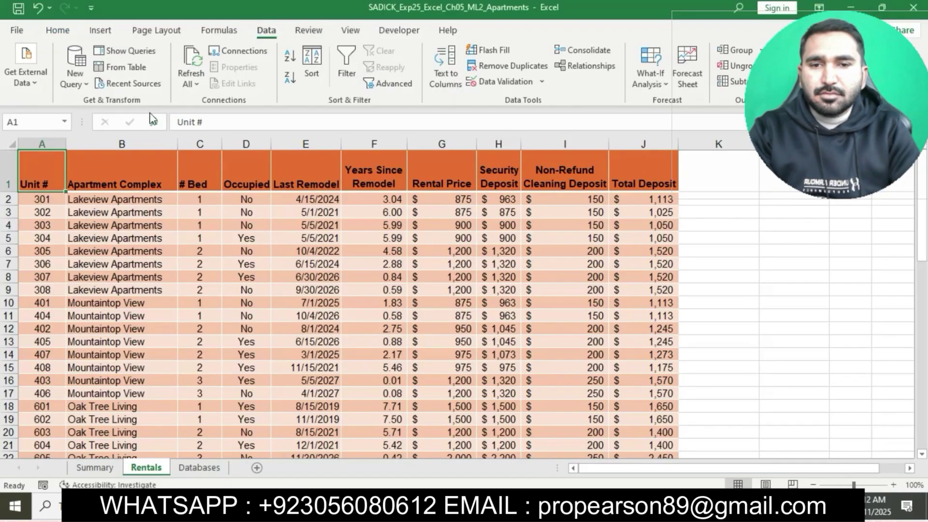
pyautogui.click(91, 35)
pyautogui.click(25, 57)
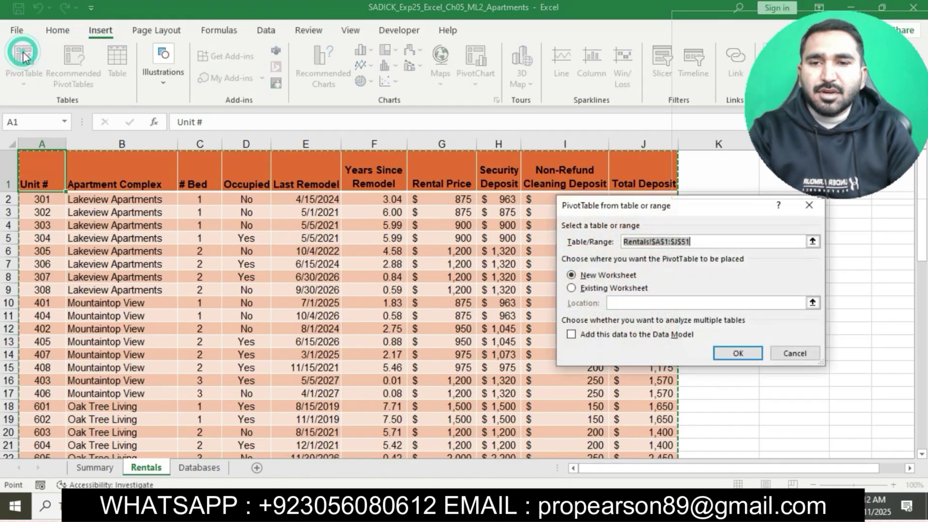
pyautogui.click(735, 355)
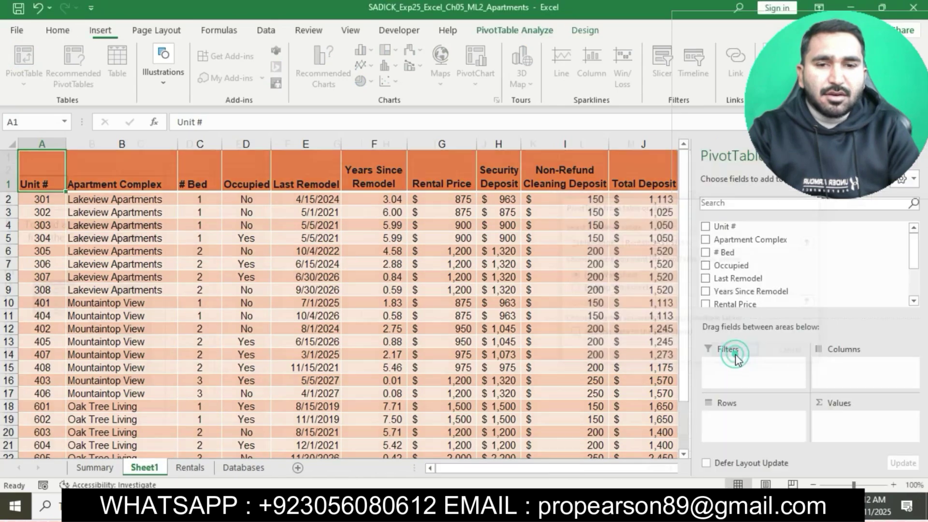
# Select the worksheet name in the Word instructions, then rename the new PivotTable worksheet as Rental Revenue in Excel
pyautogui.hotkey('alt', 'Tab')
pyautogui.moveTo(400, 201); pyautogui.dragTo(490, 218)
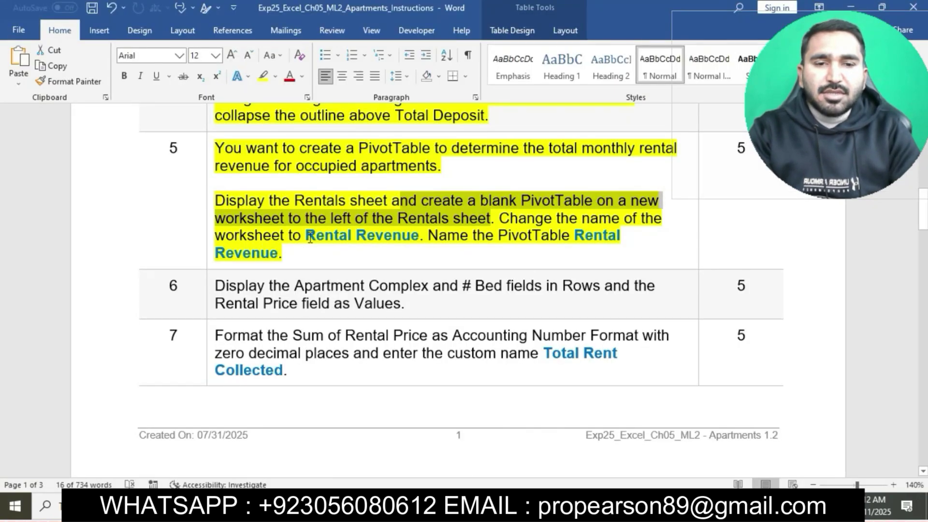
pyautogui.moveTo(328, 235); pyautogui.dragTo(414, 238)
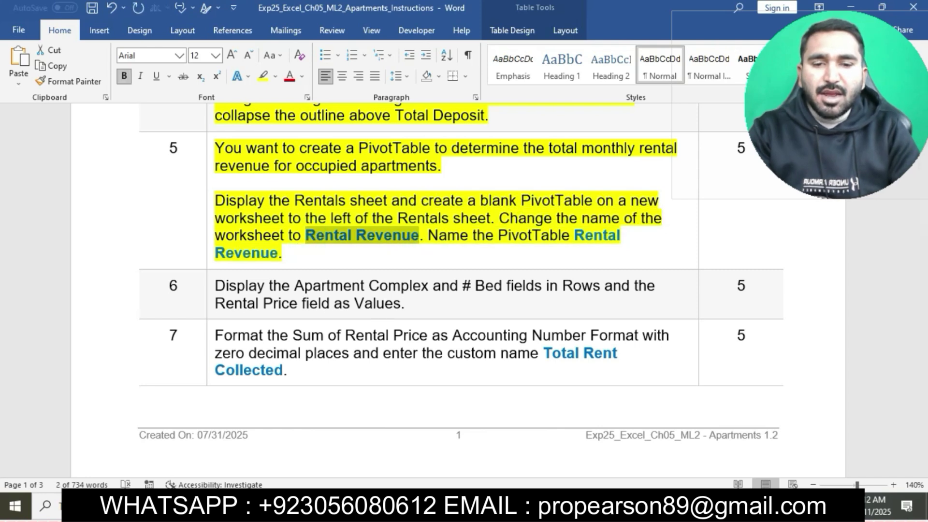
pyautogui.hotkey('alt', 'Tab')
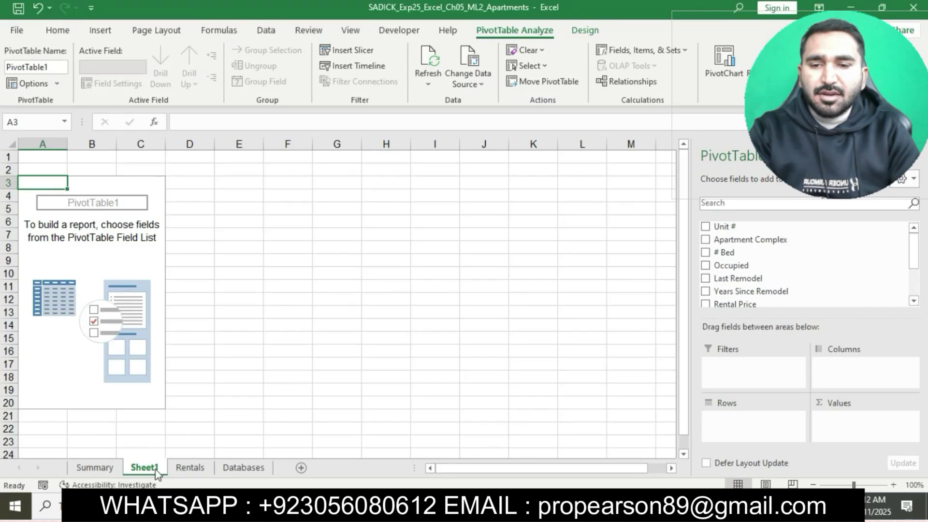
pyautogui.rightClick(156, 467)
pyautogui.click(222, 325)
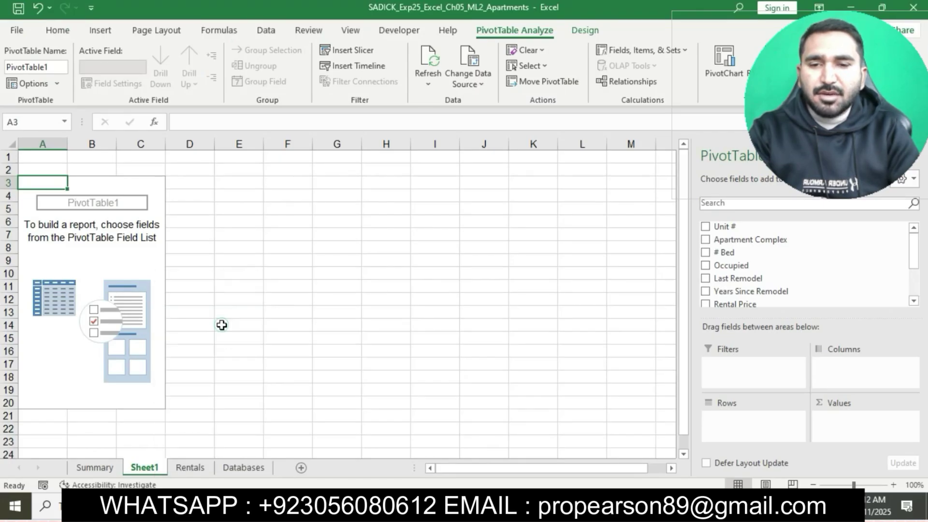
pyautogui.write('Rental Revenue')
pyautogui.click(221, 325)
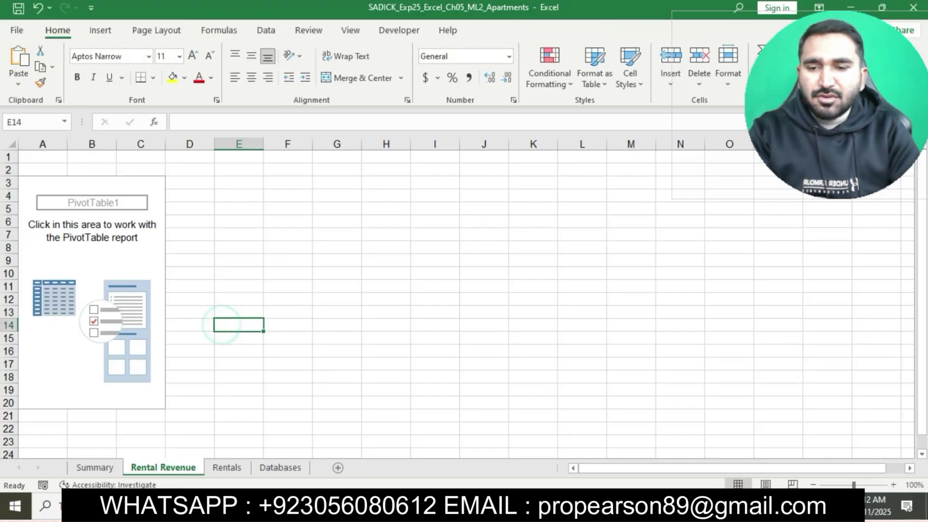
# Select the PivotTable name in the Word instructions, then name the blank PivotTable Rental Revenue in Excel
pyautogui.hotkey('alt', 'Tab')
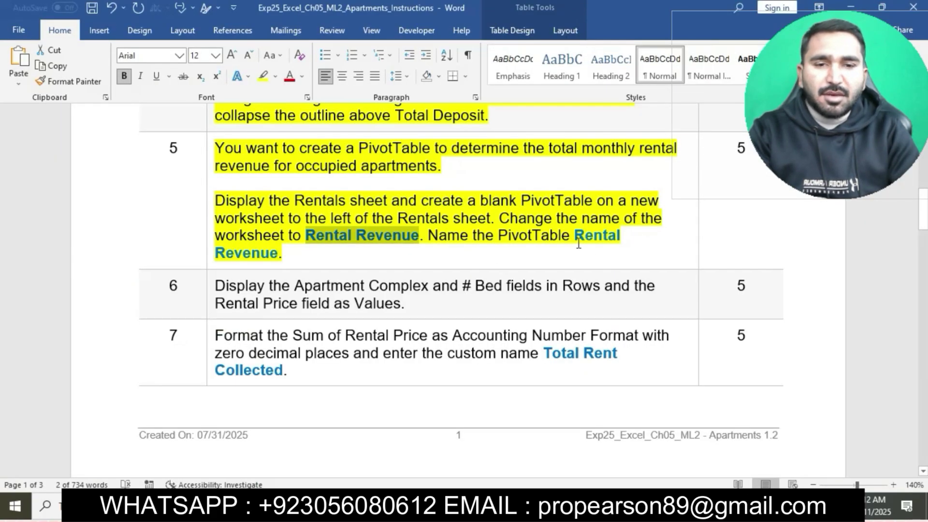
pyautogui.moveTo(575, 240); pyautogui.dragTo(278, 257)
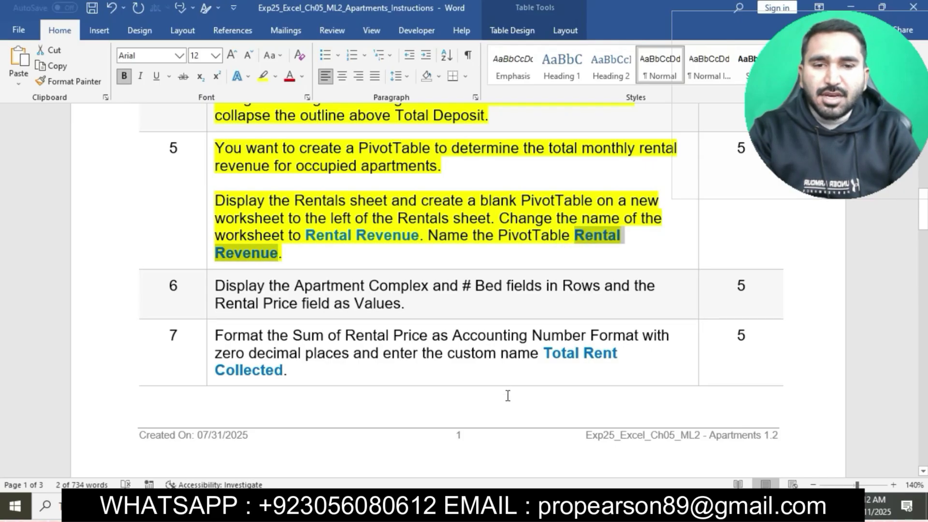
pyautogui.hotkey('alt', 'Tab')
pyautogui.click(145, 186)
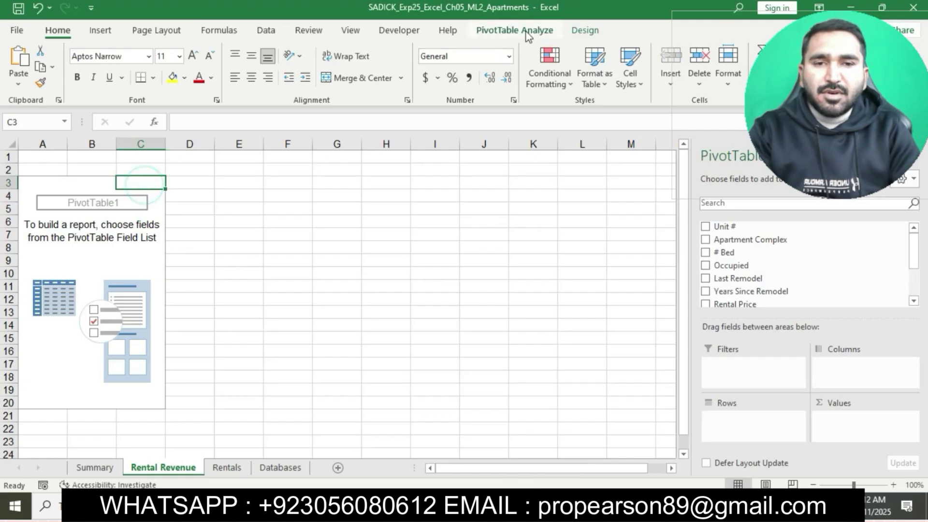
pyautogui.click(528, 32)
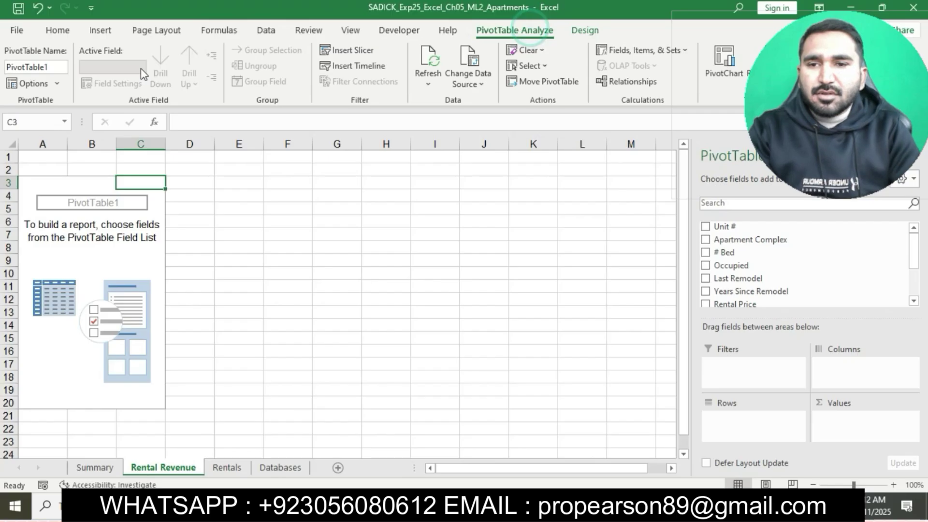
pyautogui.click(50, 66)
pyautogui.write('Rental Revenue')
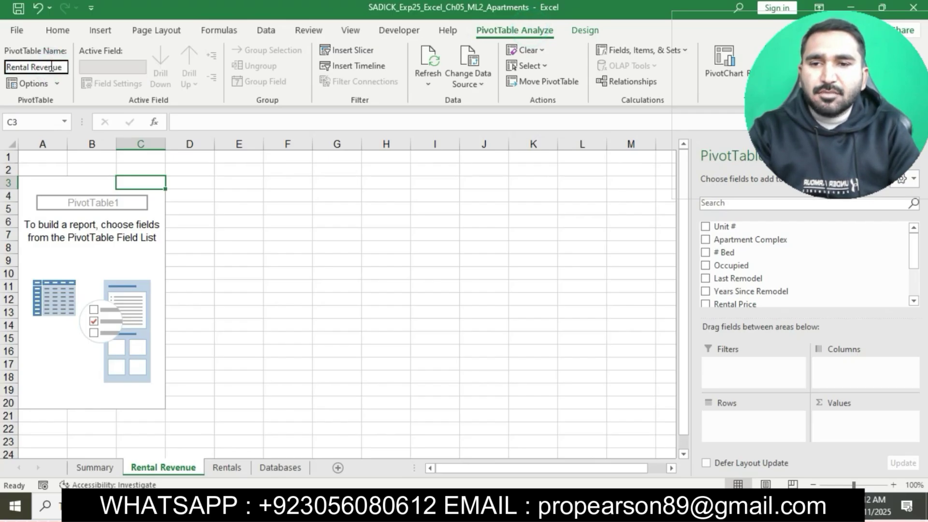
pyautogui.press('Return')
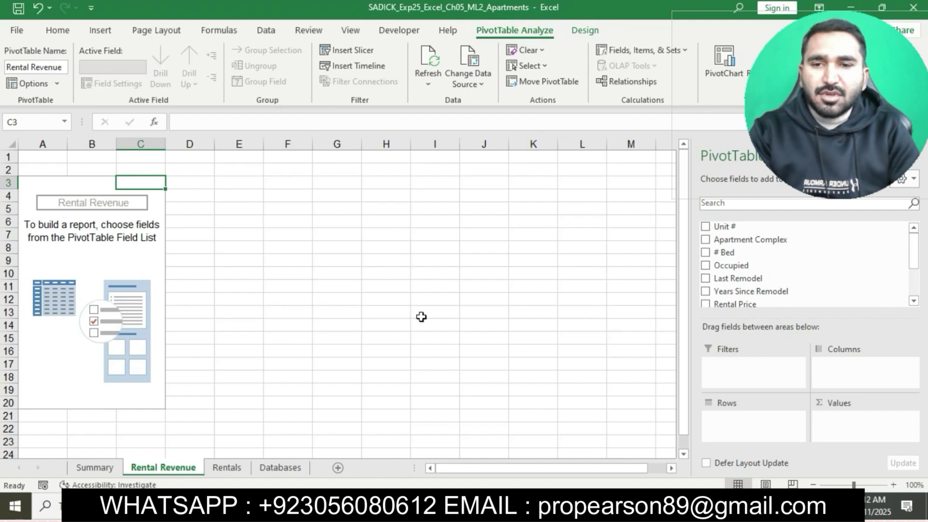
# Switch to the Word instructions and highlight the step 6 text in yellow
pyautogui.click(449, 507)
pyautogui.click(472, 255)
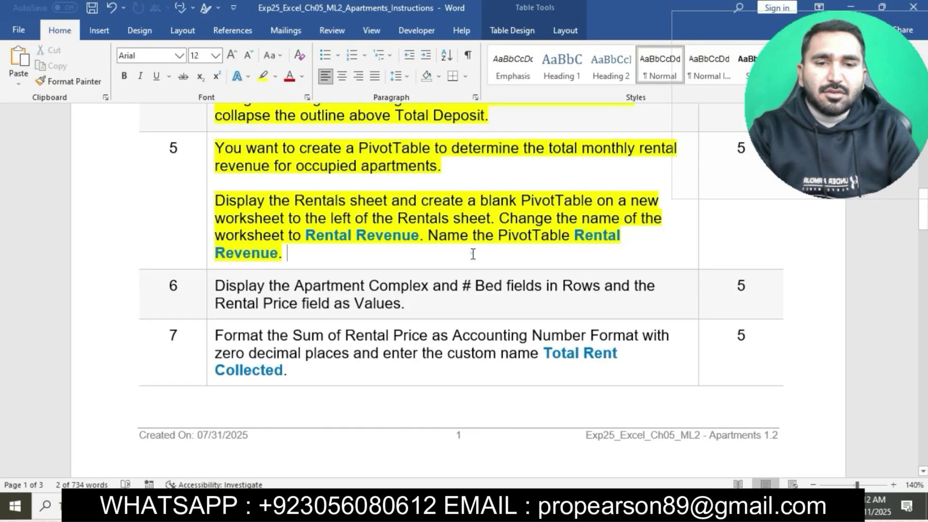
pyautogui.scroll(-3, 473, 255)
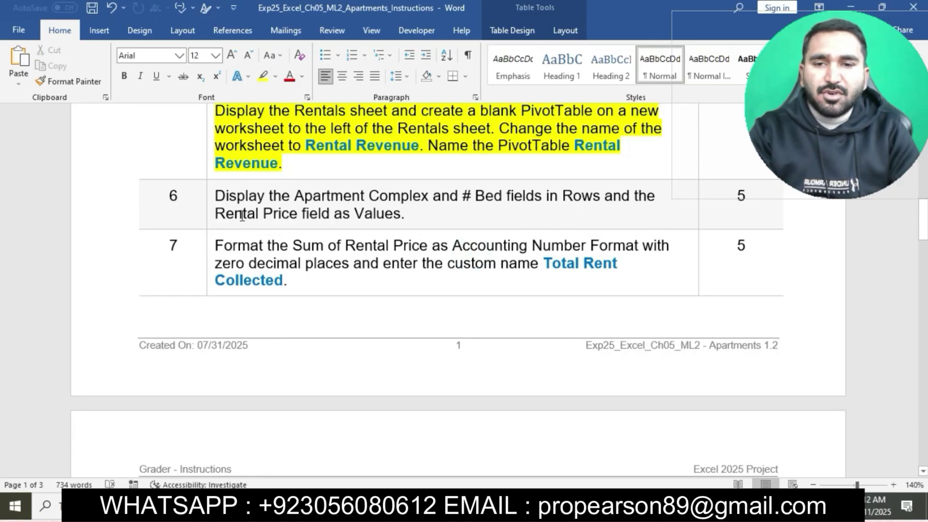
pyautogui.click(210, 201)
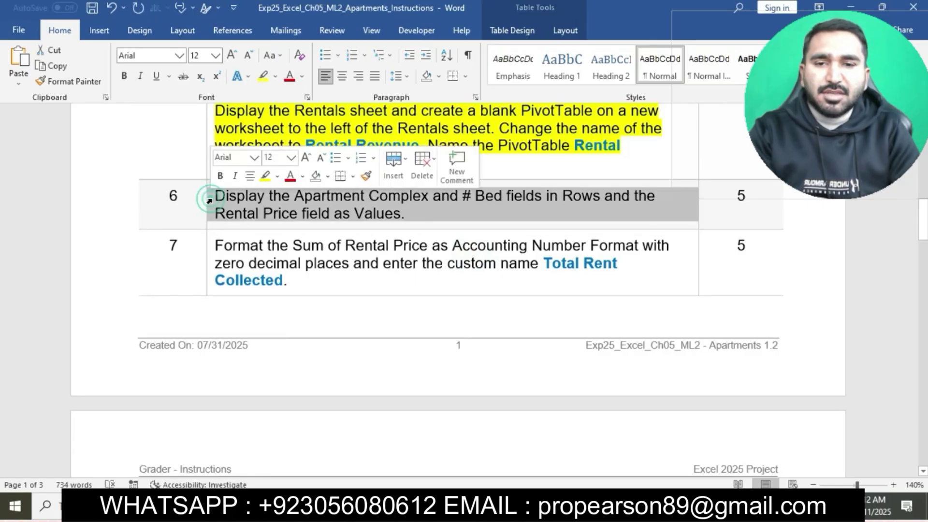
pyautogui.click(265, 177)
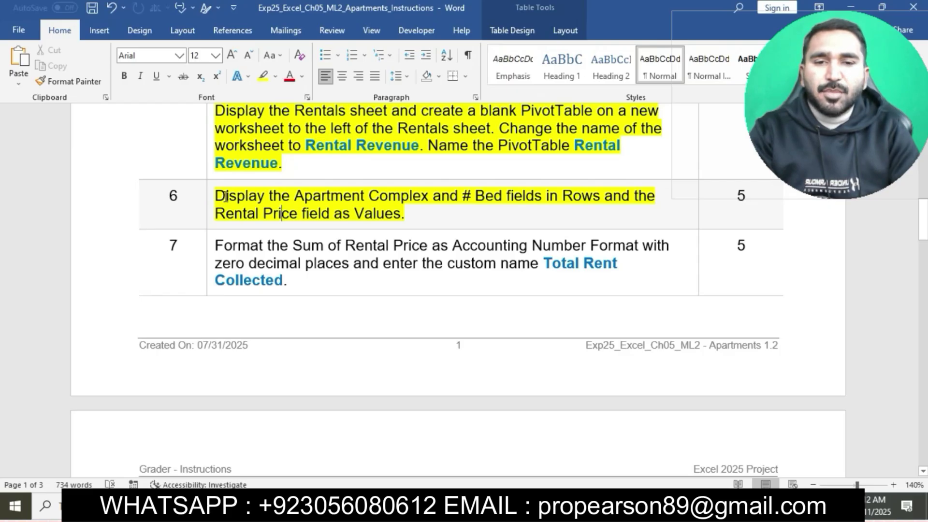
# Select the row fields phrase in step 6, then in Excel add Apartment Complex and # Bed to the PivotTable's Rows
pyautogui.moveTo(225, 198); pyautogui.dragTo(587, 195)
pyautogui.hotkey('alt', 'Tab')
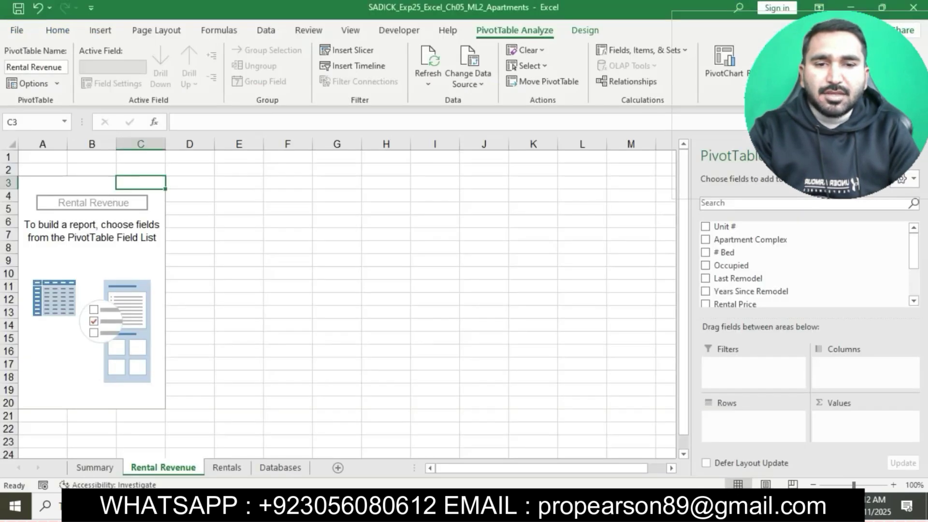
pyautogui.moveTo(760, 241); pyautogui.dragTo(764, 406)
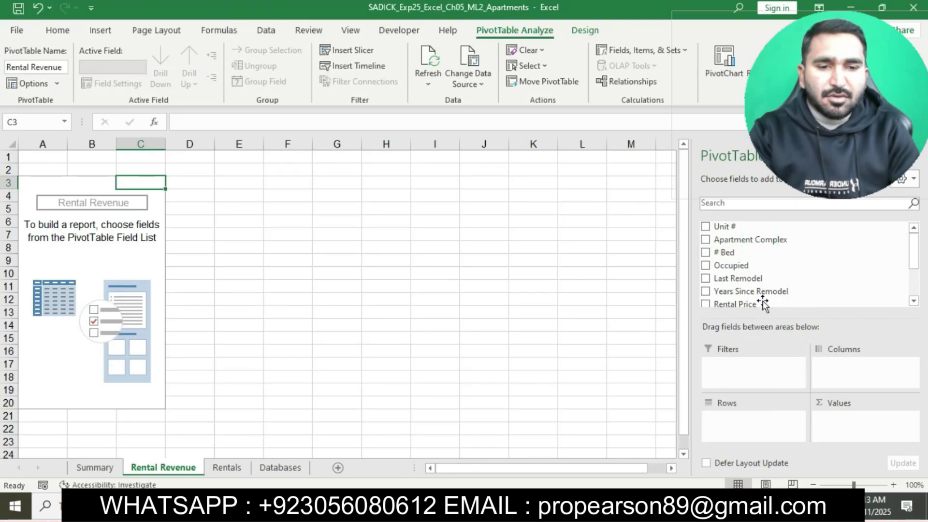
pyautogui.moveTo(757, 249); pyautogui.dragTo(753, 428)
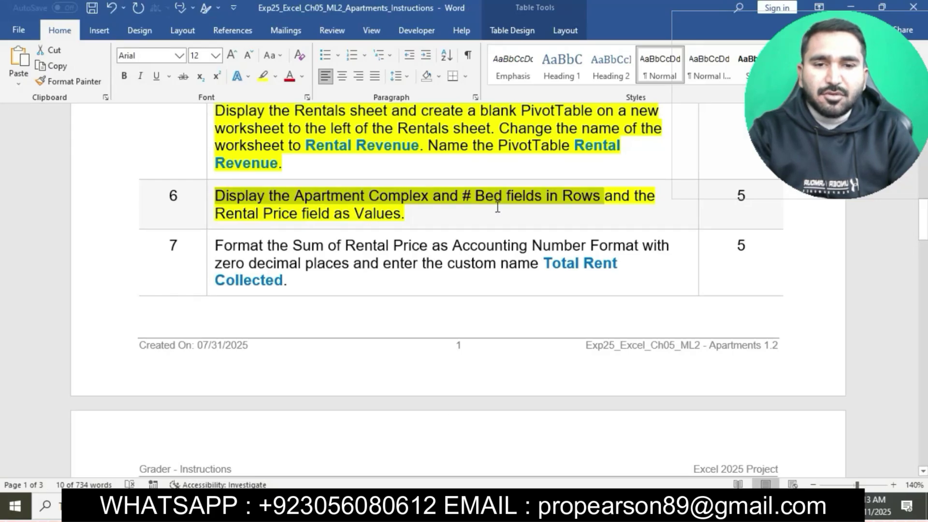
pyautogui.hotkey('alt', 'Tab')
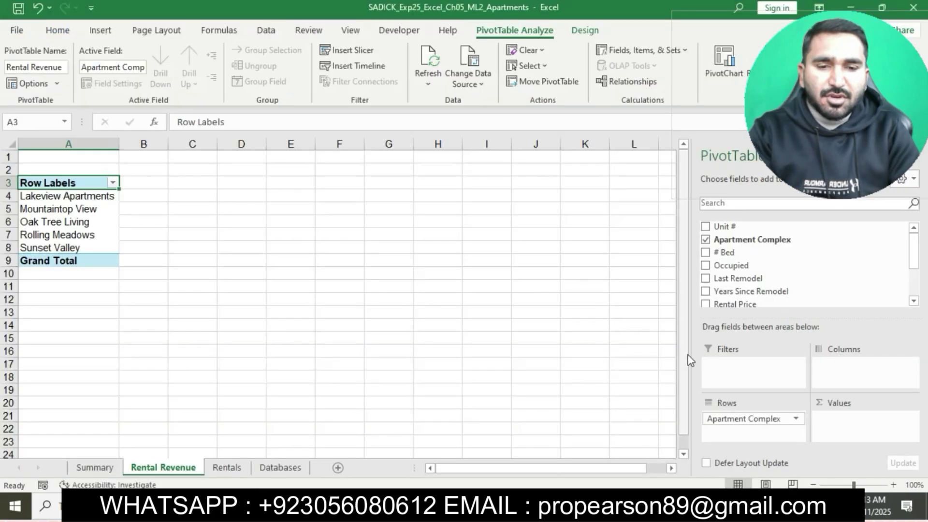
pyautogui.moveTo(731, 256); pyautogui.dragTo(738, 429)
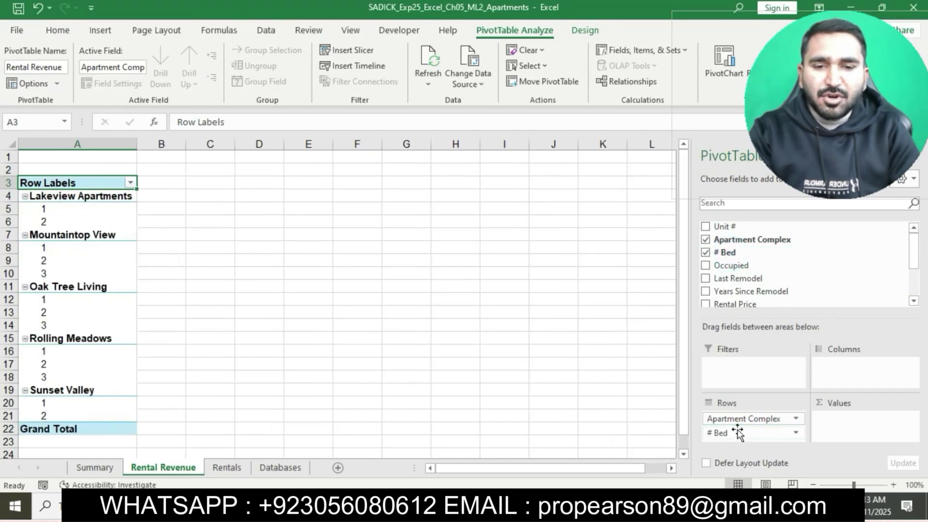
# Check the rest of step 6 in Word, then in Excel add Rental Price to the PivotTable's Values
pyautogui.click(458, 507)
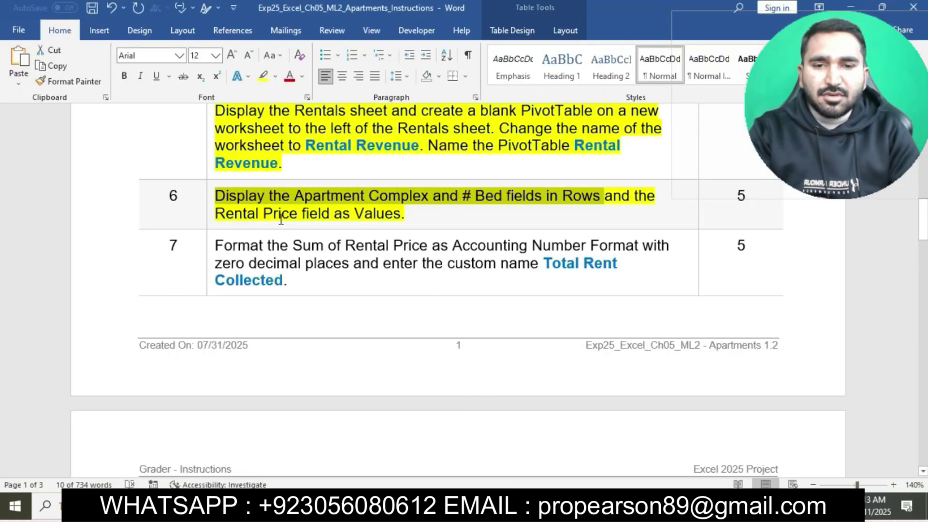
pyautogui.click(481, 506)
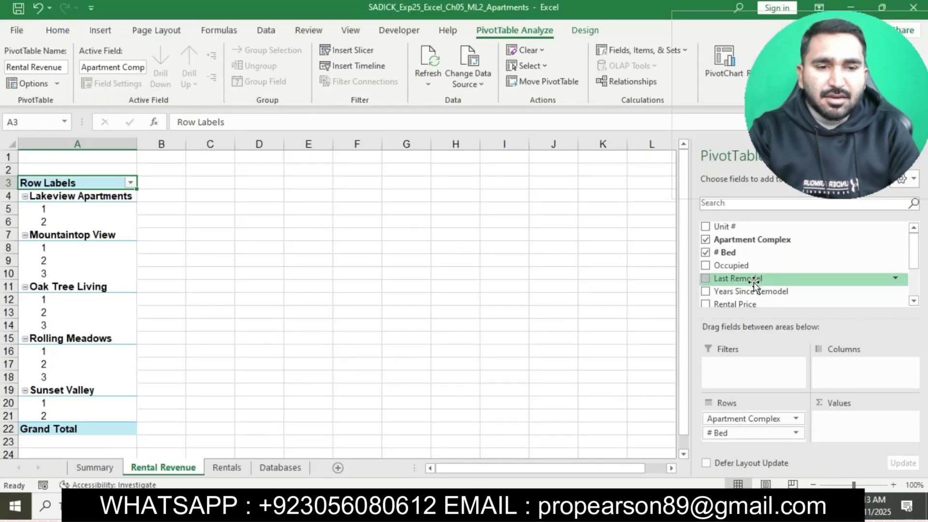
pyautogui.moveTo(759, 306); pyautogui.dragTo(851, 425)
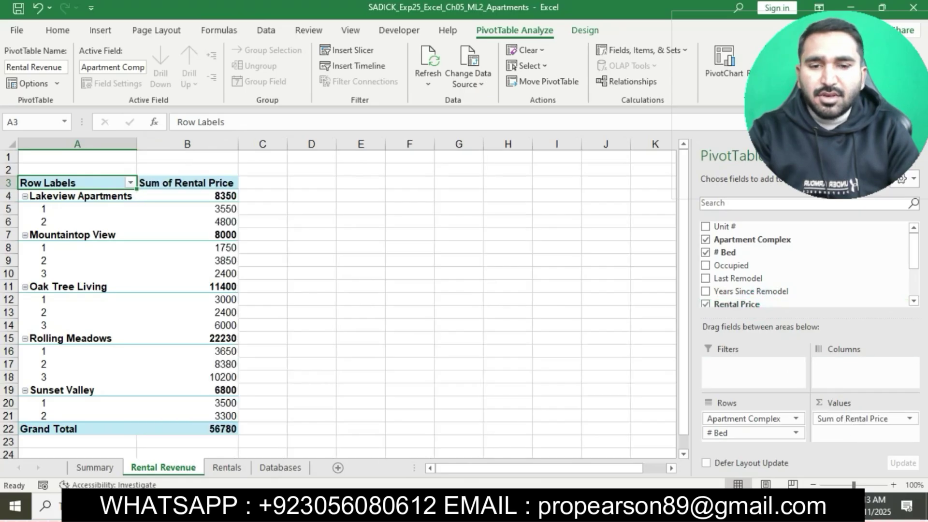
# Switch to the Word instructions, highlight the step 7 text in yellow and look through the surrounding steps
pyautogui.click(454, 507)
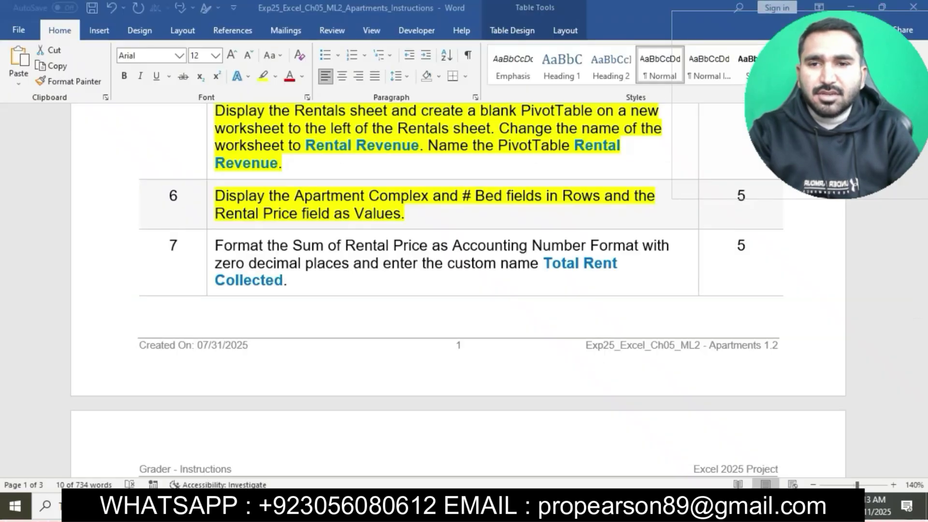
pyautogui.click(526, 213)
pyautogui.scroll(-1, 525, 212)
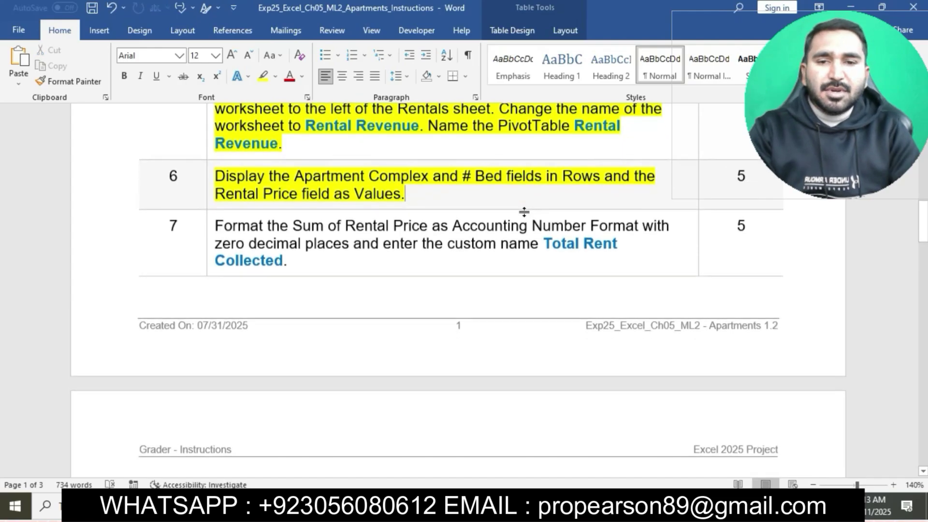
pyautogui.scroll(-3, 525, 211)
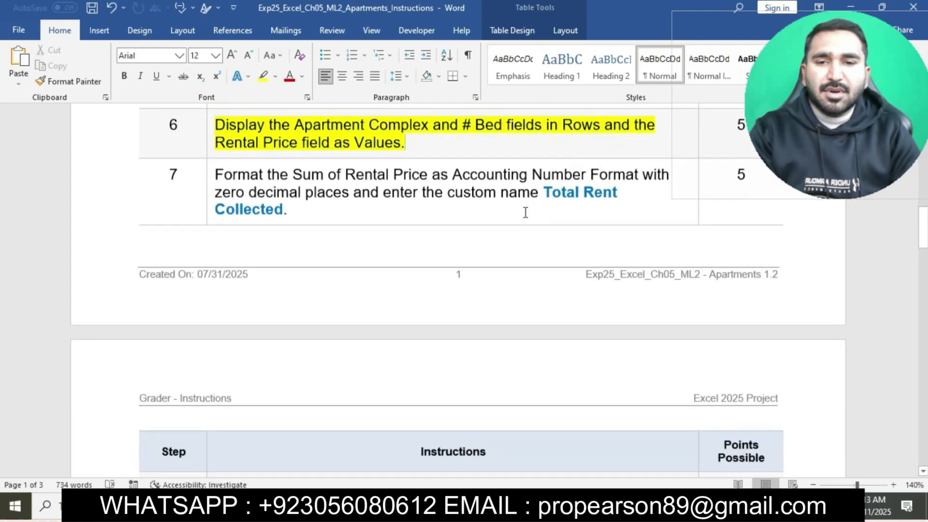
pyautogui.click(209, 172)
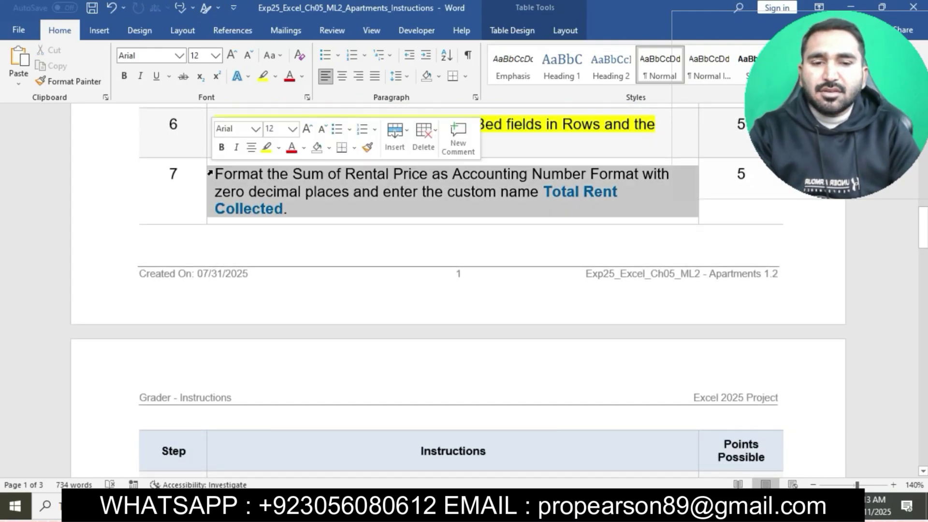
pyautogui.click(265, 148)
pyautogui.scroll(-20, 293, 184)
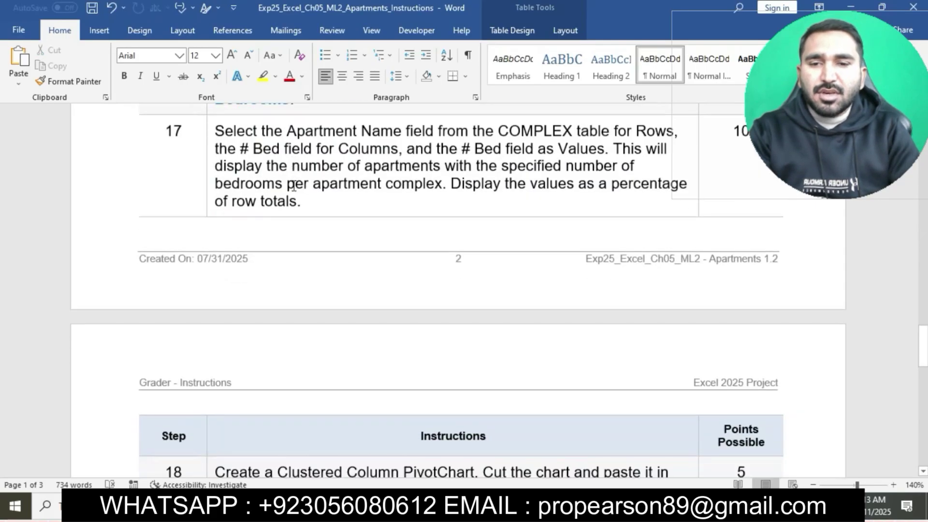
pyautogui.scroll(20, 294, 186)
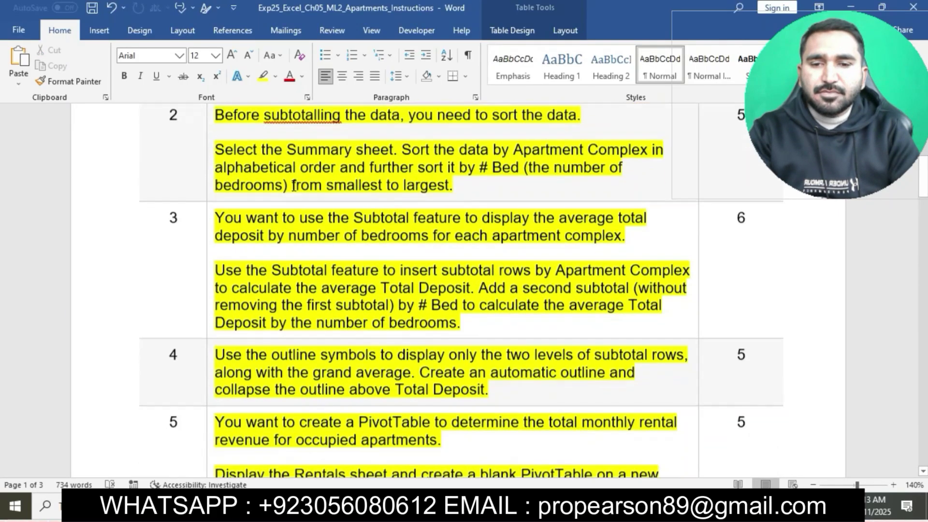
pyautogui.scroll(-5, 293, 184)
pyautogui.scroll(3, 300, 183)
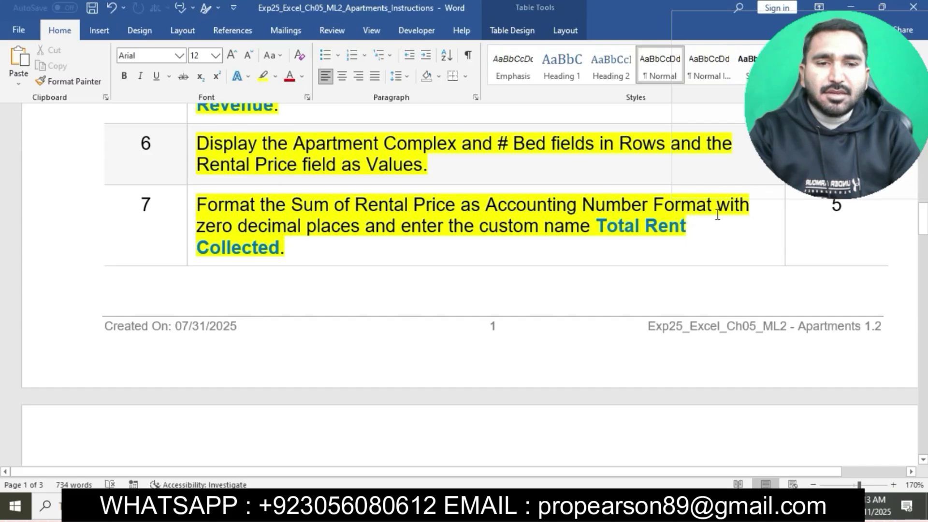
# Select the number format phrase in step 7, then in Excel choose the Accounting number format for Sum of Rental Price
pyautogui.moveTo(197, 204); pyautogui.dragTo(686, 203)
pyautogui.click(499, 505)
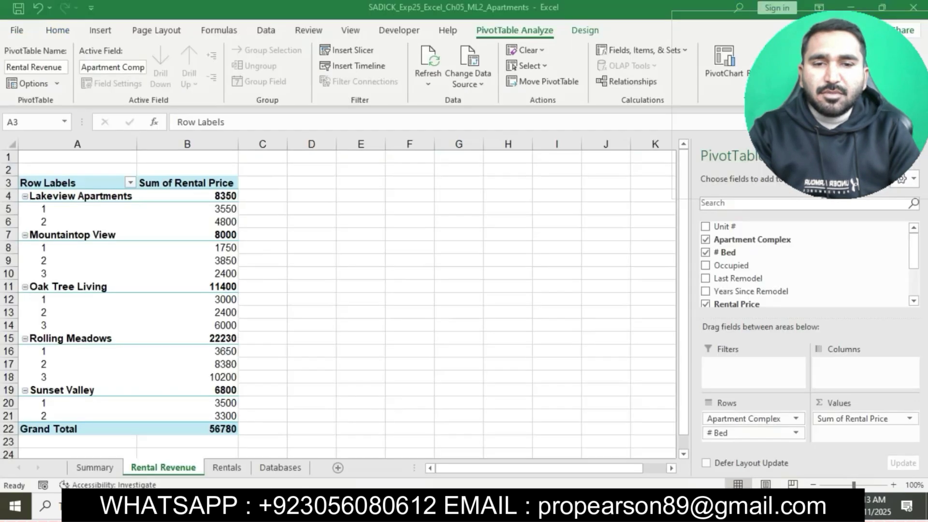
pyautogui.click(908, 419)
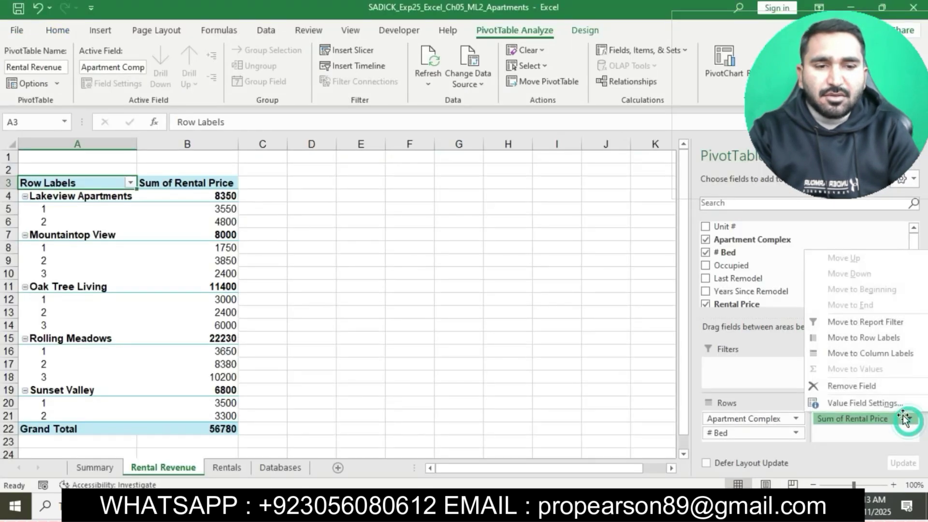
pyautogui.click(897, 406)
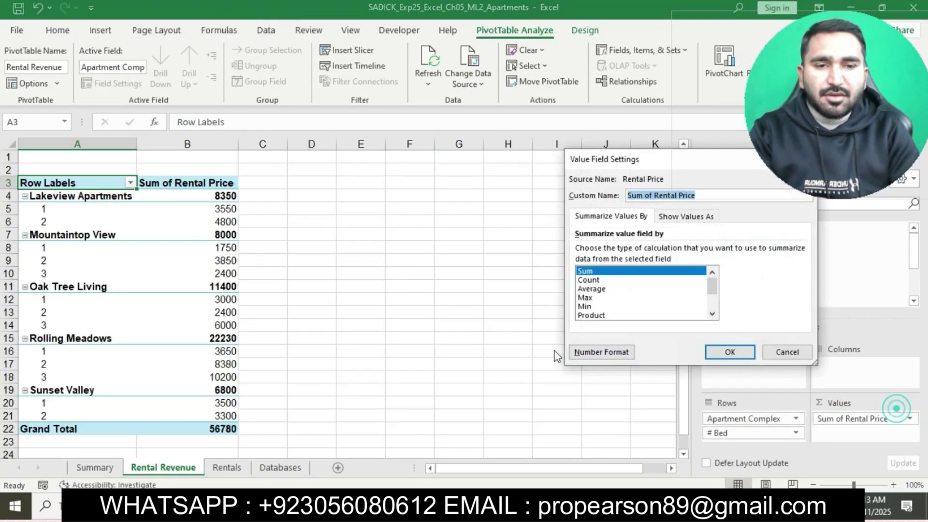
pyautogui.click(612, 352)
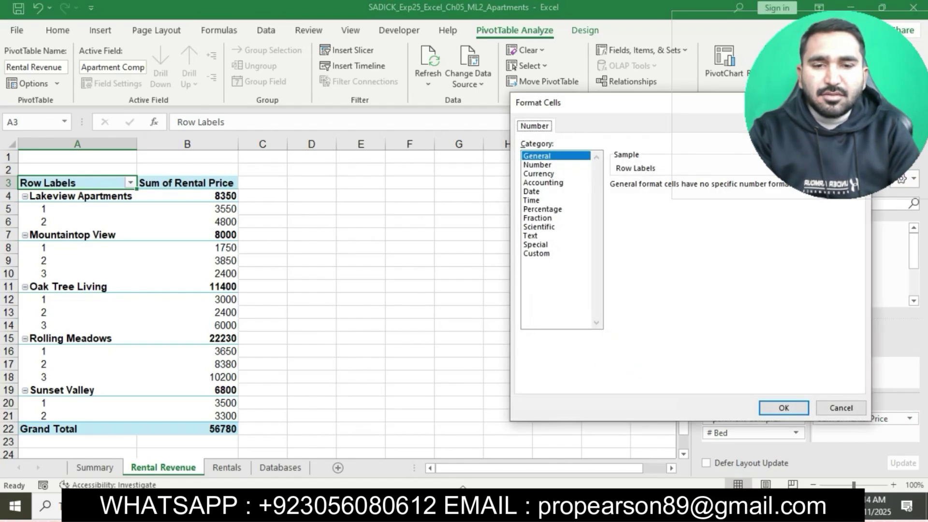
pyautogui.click(543, 182)
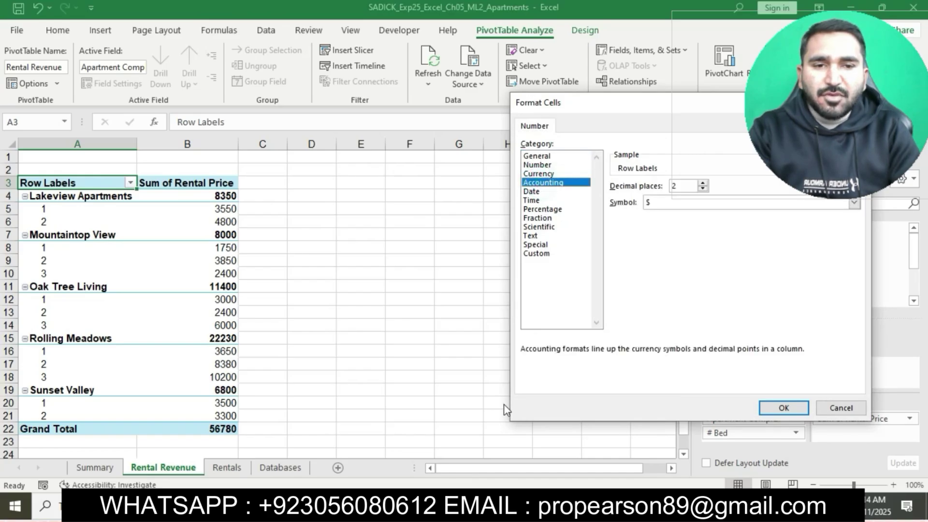
pyautogui.click(420, 506)
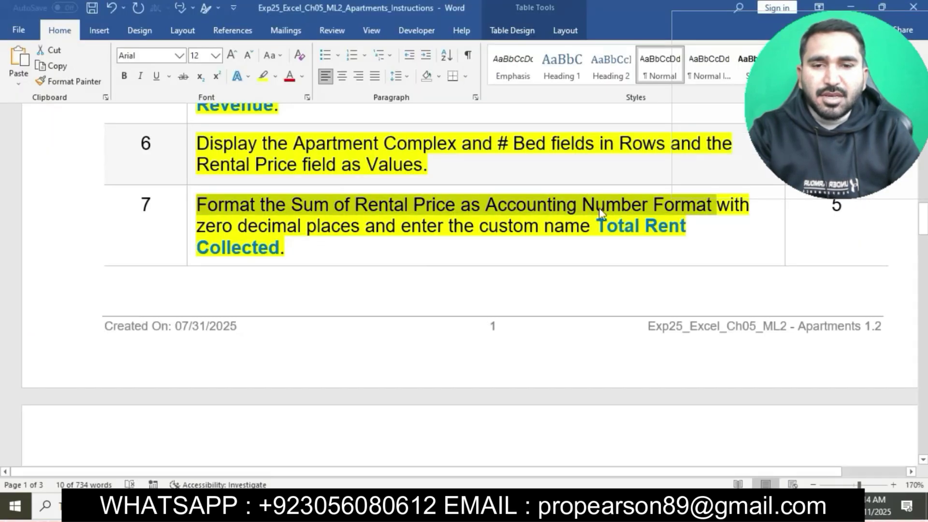
pyautogui.click(287, 244)
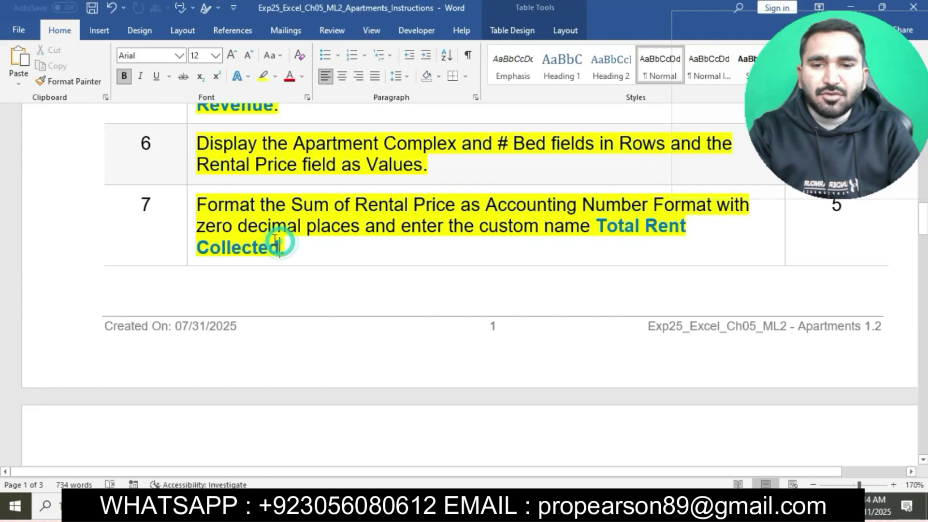
pyautogui.click(500, 506)
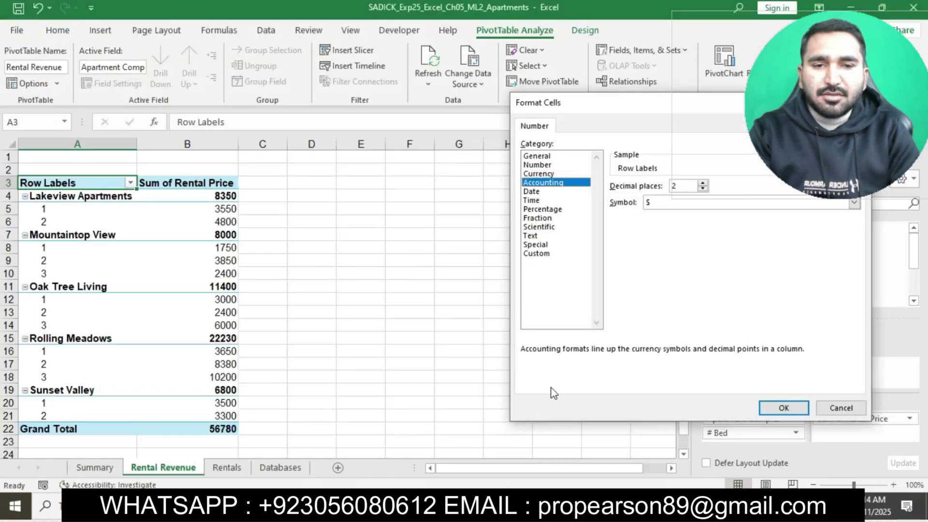
# Select the custom name in the Word instructions, then in Excel apply the number format and name the value field Total Rent Collected
pyautogui.click(419, 506)
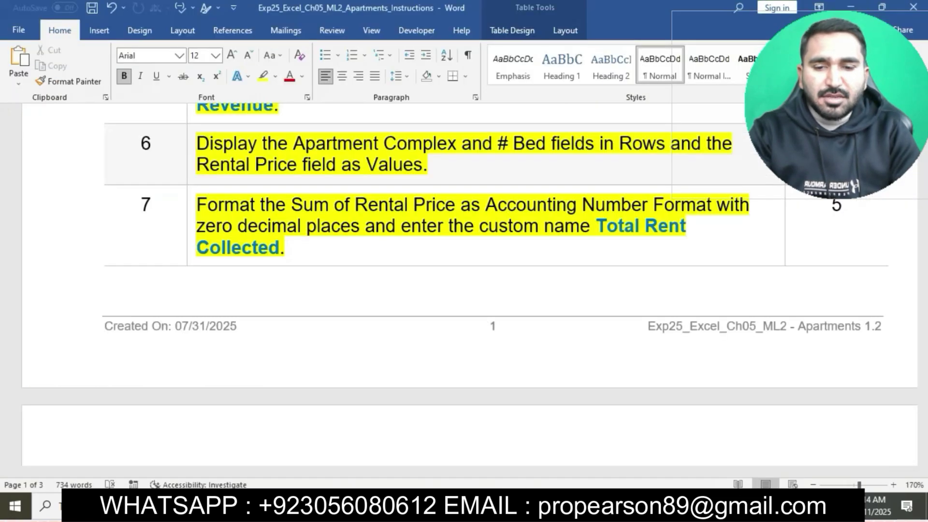
pyautogui.moveTo(599, 226); pyautogui.dragTo(279, 239)
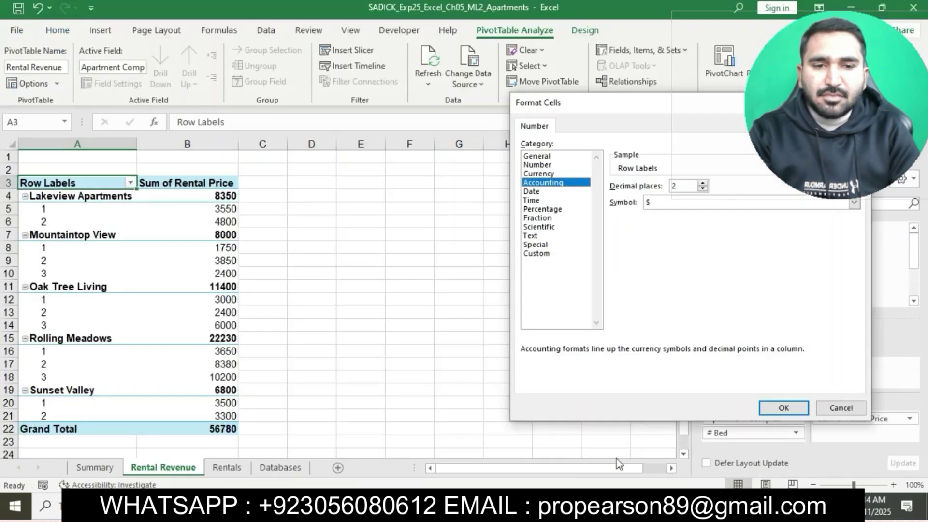
pyautogui.click(764, 410)
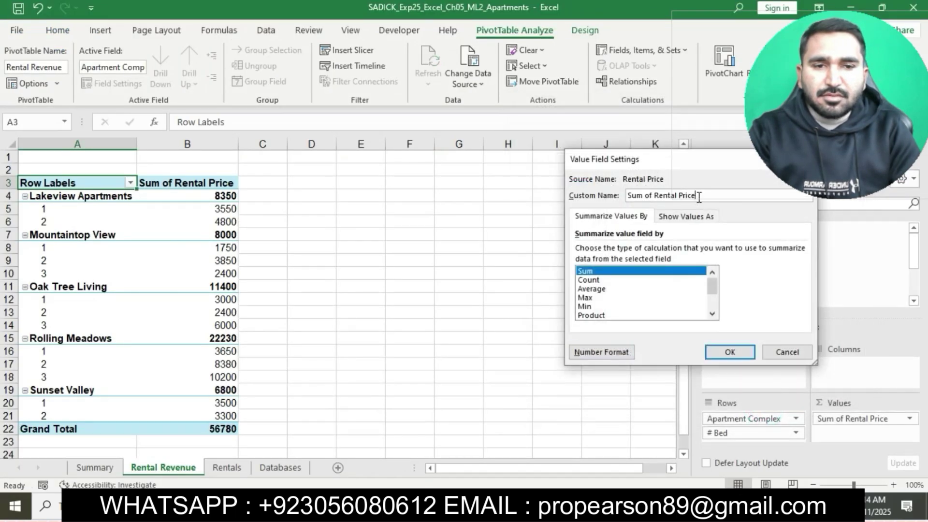
pyautogui.press('BackSpace')
pyautogui.press('BackSpace')
pyautogui.press('BackSpace')
pyautogui.press('BackSpace')
pyautogui.press('BackSpace')
pyautogui.press('BackSpace')
pyautogui.press('BackSpace')
pyautogui.press('BackSpace')
pyautogui.press('BackSpace')
pyautogui.press('BackSpace')
pyautogui.press('BackSpace')
pyautogui.press('BackSpace')
pyautogui.write('Total Rent Collected')
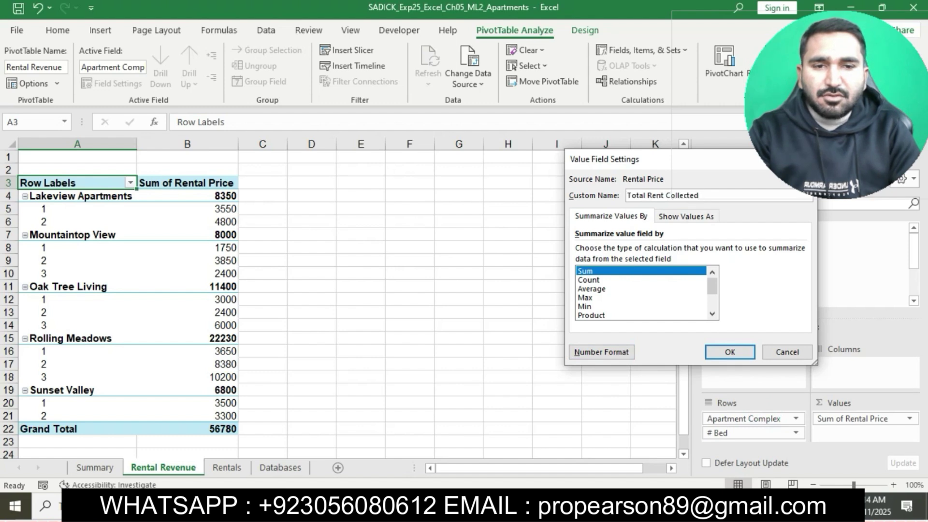
pyautogui.click(725, 352)
# Switch to the Word instructions, find step 8 on the next page and highlight its text in yellow
pyautogui.hotkey('alt', 'Tab')
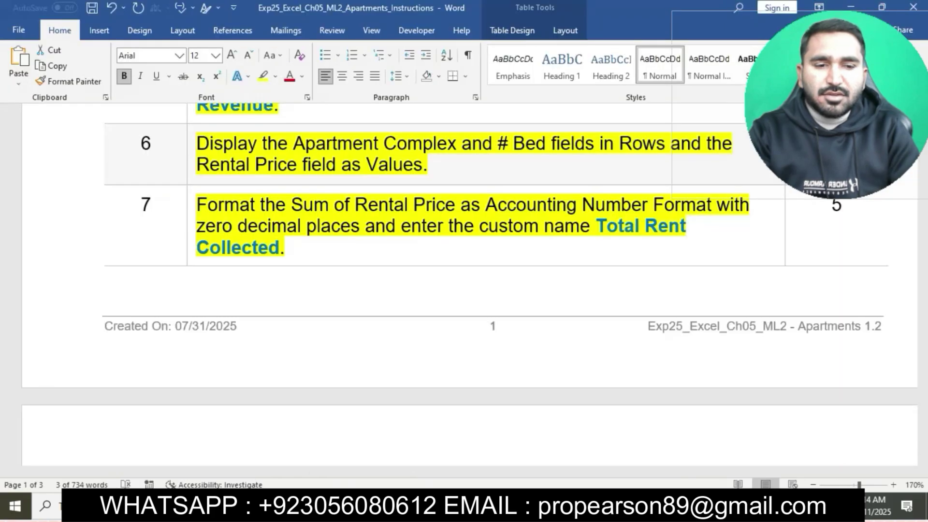
pyautogui.click(465, 253)
pyautogui.scroll(-10, 466, 254)
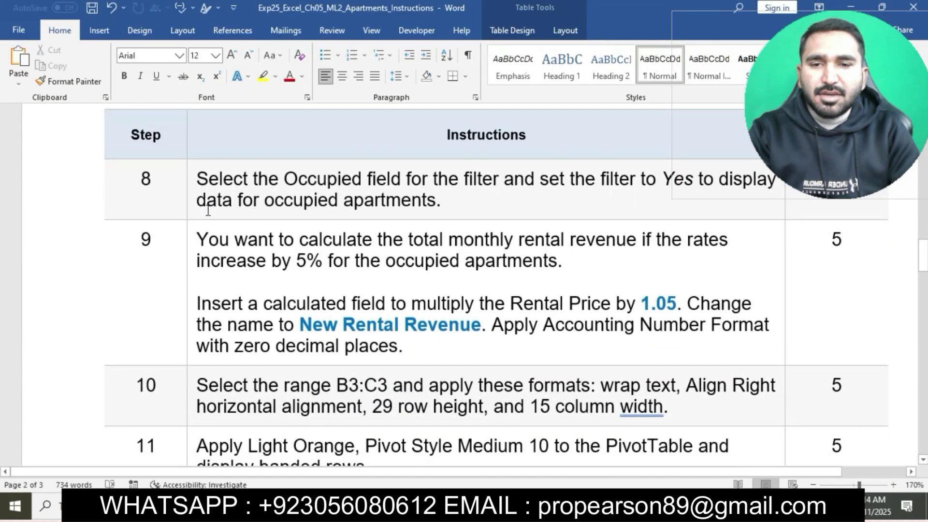
pyautogui.scroll(5, 187, 179)
pyautogui.scroll(-5, 187, 179)
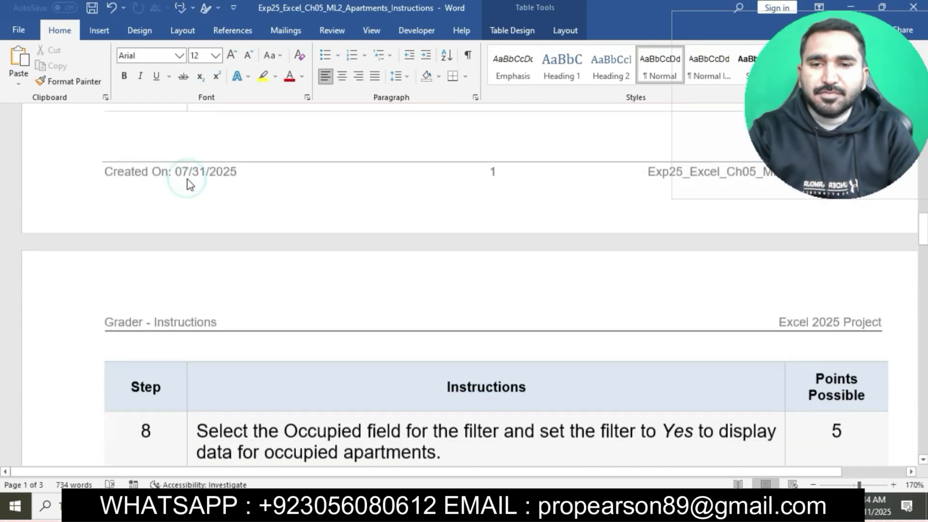
pyautogui.click(187, 179)
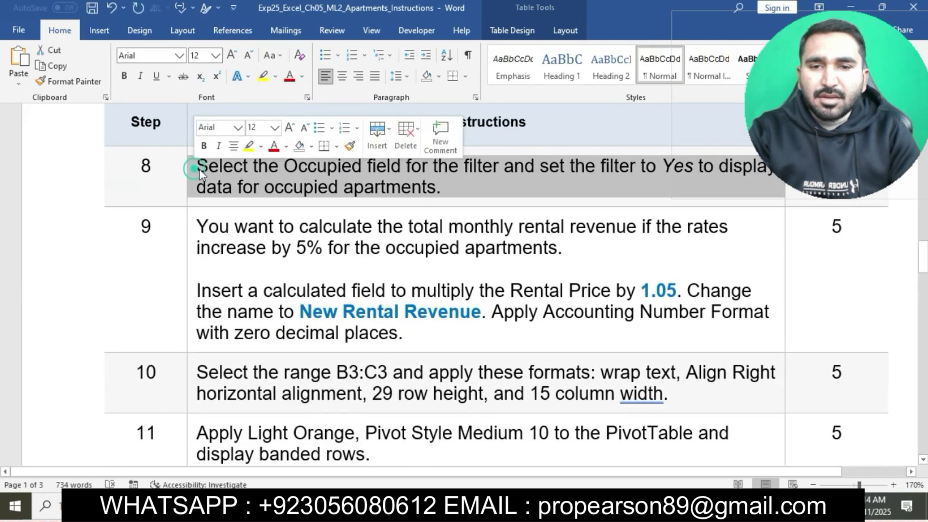
pyautogui.click(248, 148)
pyautogui.click(268, 180)
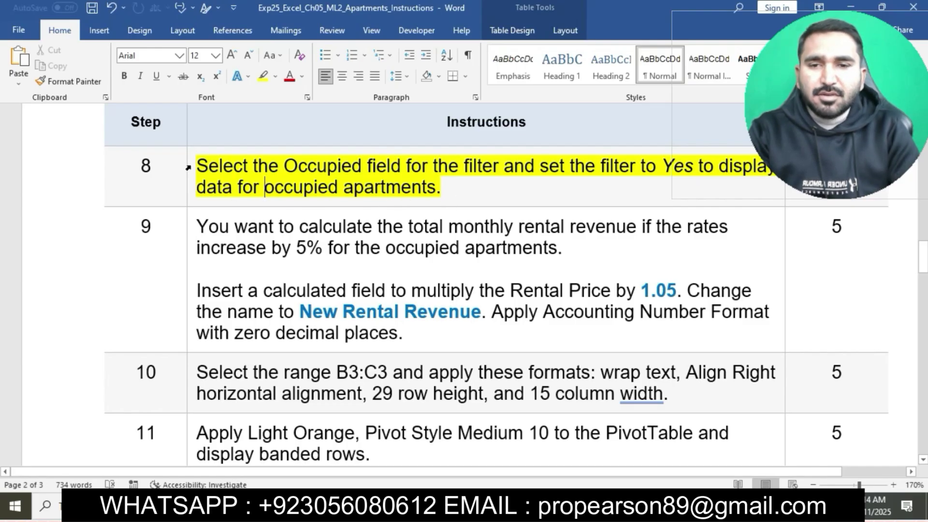
# Select the Occupied filter phrase in step 8, then in Excel add the Occupied field to the PivotTable's Filters
pyautogui.moveTo(200, 166); pyautogui.dragTo(491, 167)
pyautogui.hotkey('alt', 'Tab')
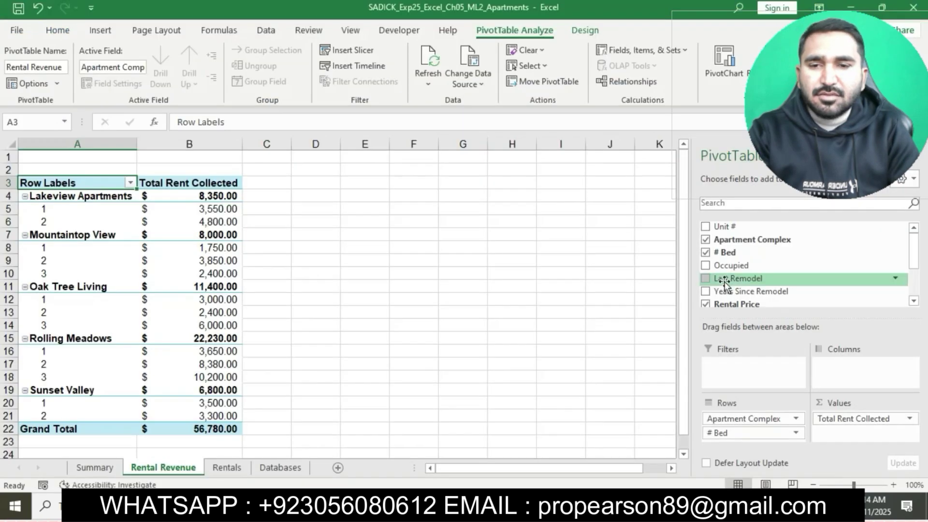
pyautogui.moveTo(731, 265); pyautogui.dragTo(748, 368)
# Select the rest of step 8 in Word, then in Excel allow multiple items and filter the PivotTable's Occupied field to Yes only
pyautogui.hotkey('alt', 'Tab')
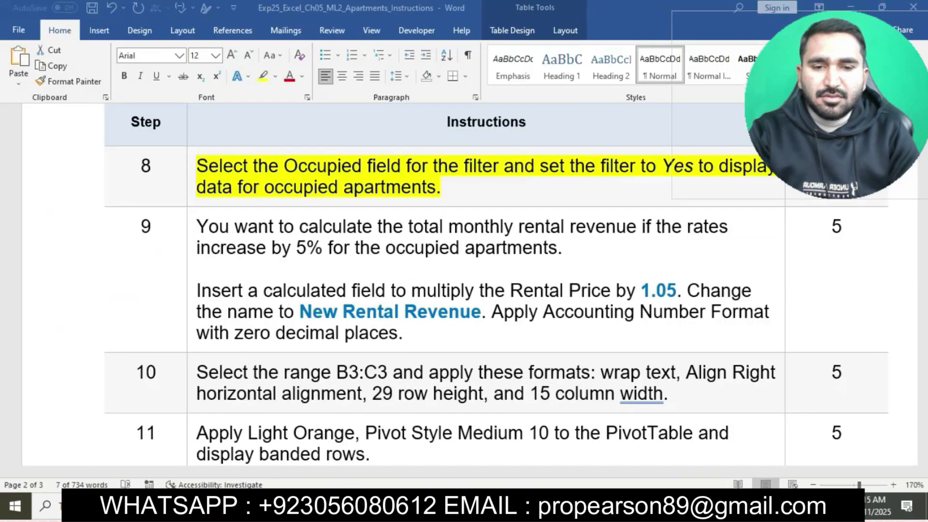
pyautogui.moveTo(537, 170); pyautogui.dragTo(692, 184)
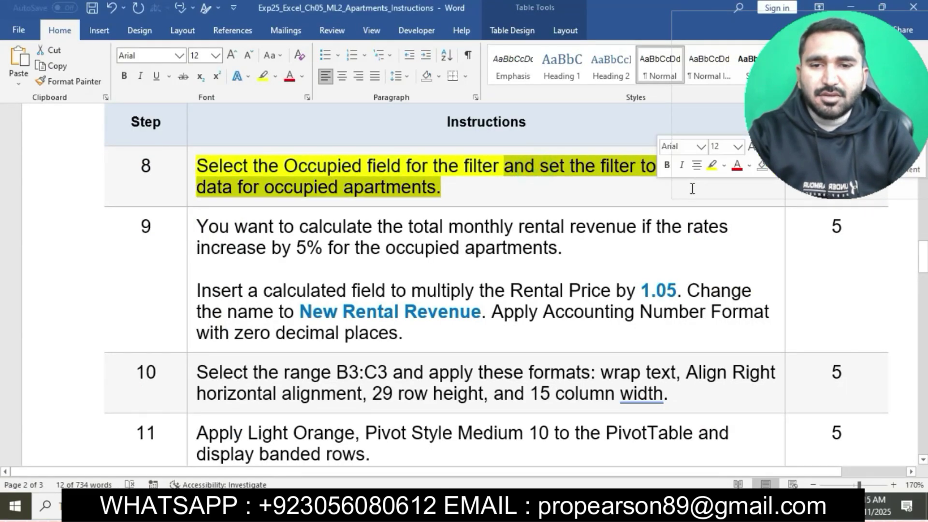
pyautogui.hotkey('alt', 'Tab')
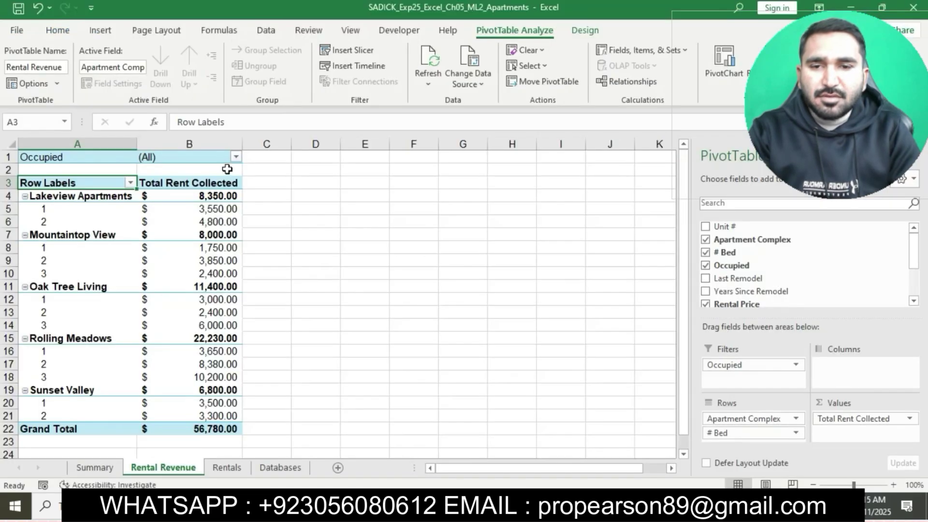
pyautogui.click(232, 158)
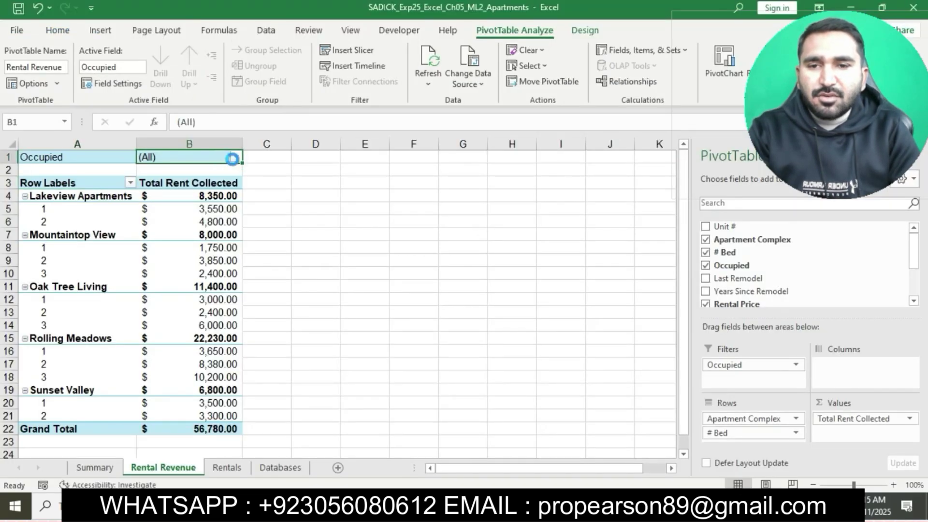
pyautogui.click(235, 159)
pyautogui.click(84, 307)
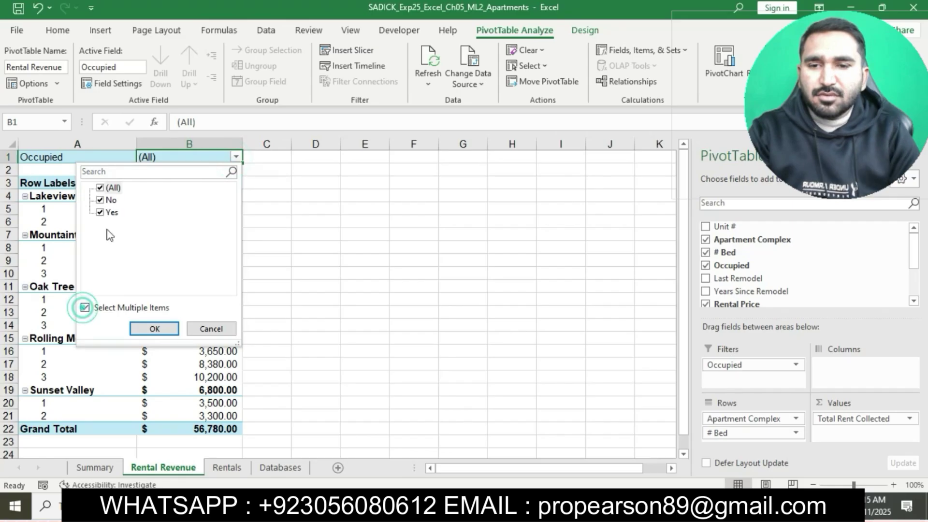
pyautogui.click(100, 188)
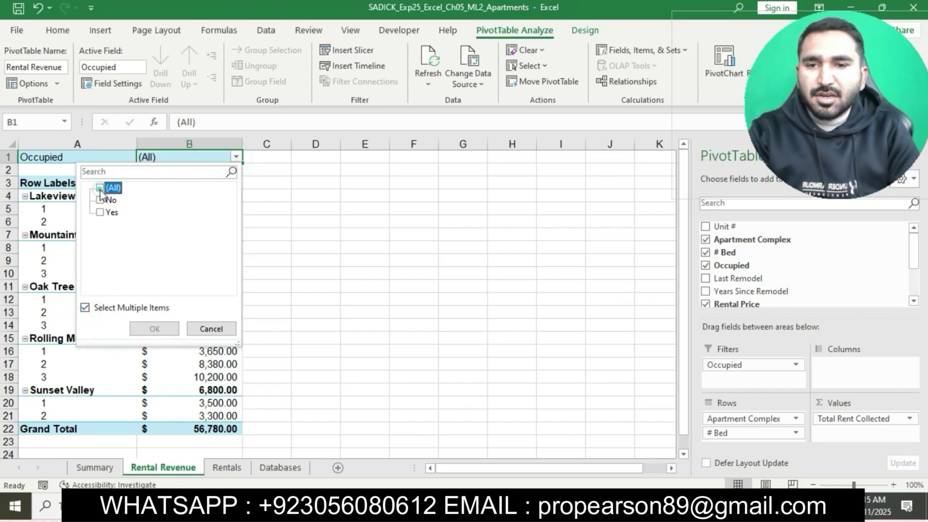
pyautogui.click(100, 212)
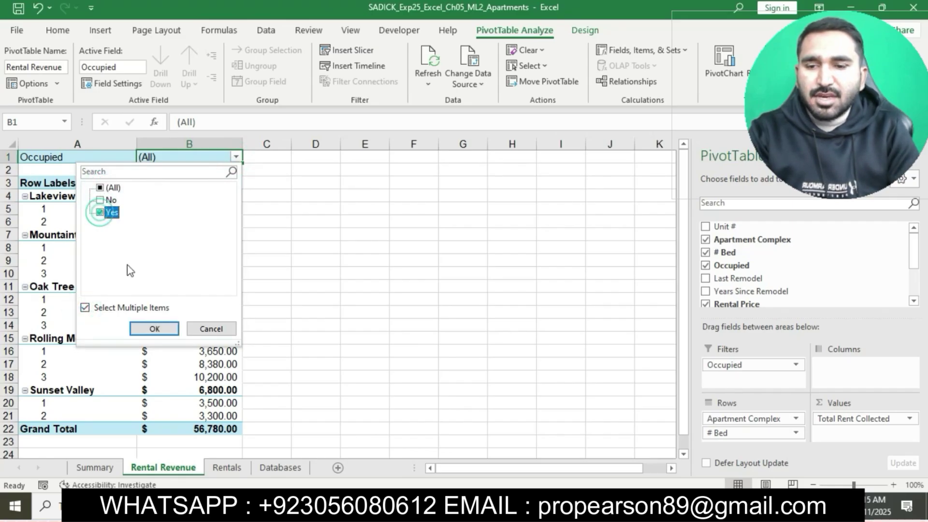
pyautogui.click(154, 328)
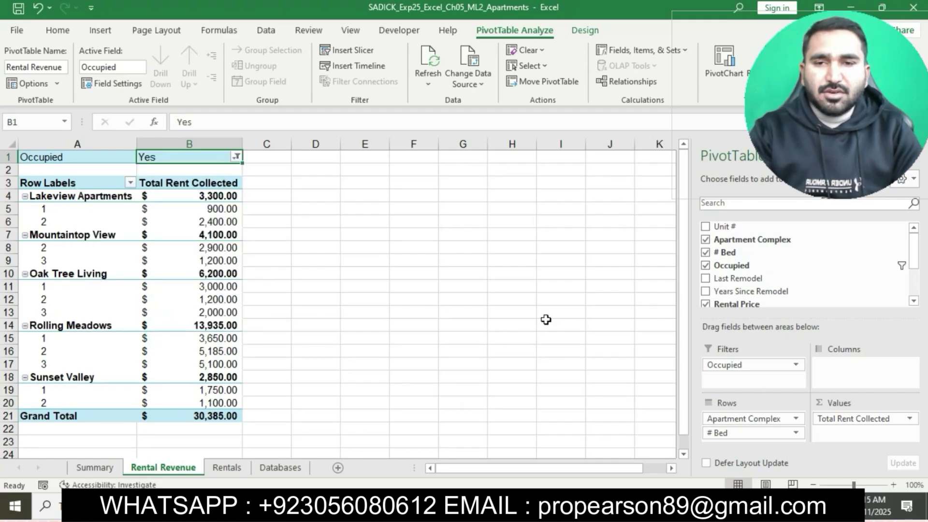
# Return to the Word instructions and read step 9 about the calculated field
pyautogui.click(485, 506)
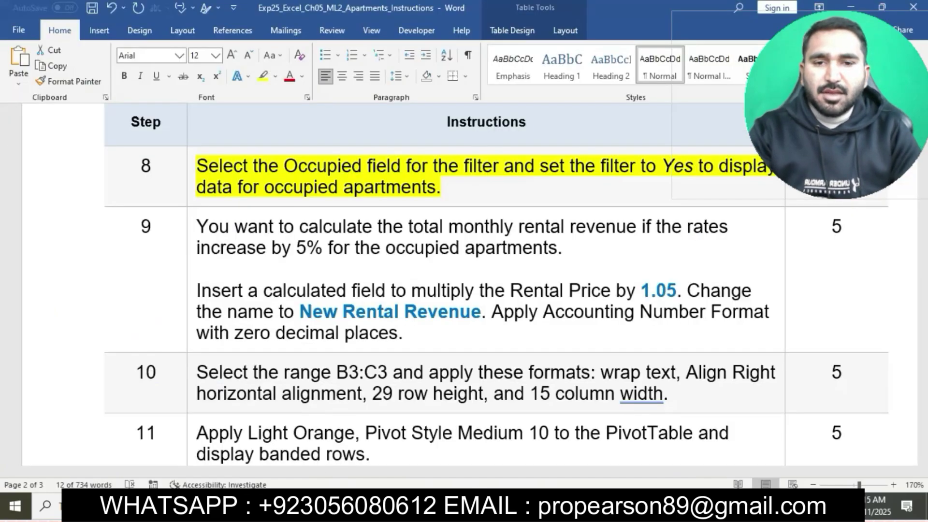
pyautogui.click(465, 187)
pyautogui.scroll(-2, 314, 194)
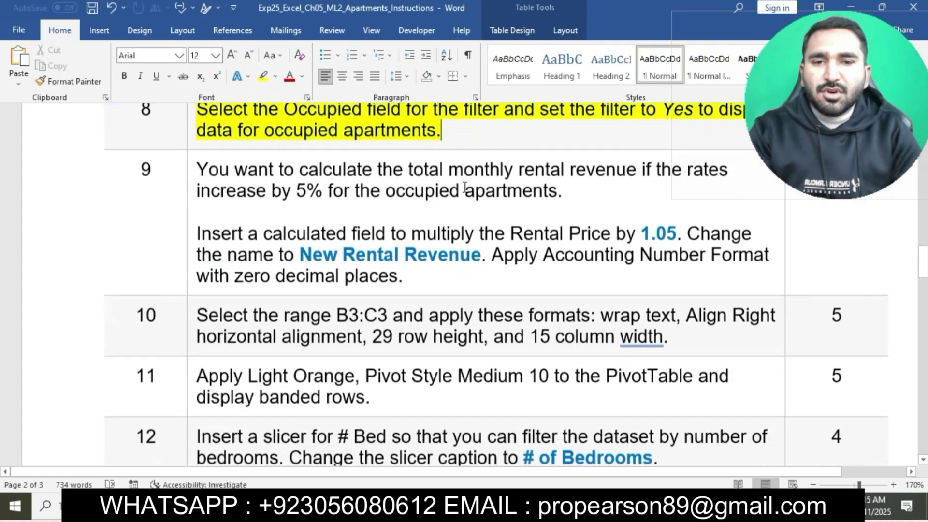